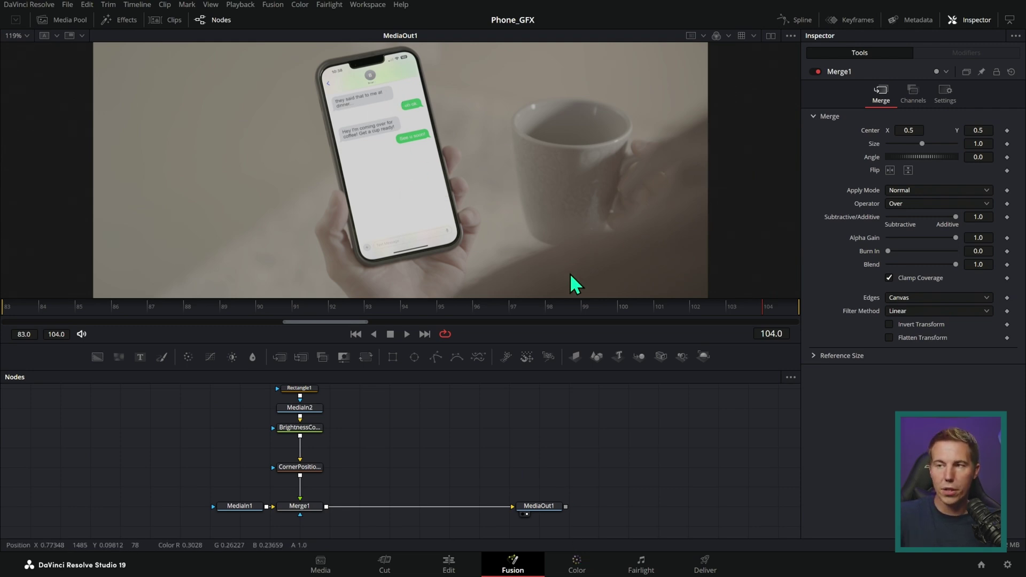
Switch to DaVinci YRGB Color Managed with manual HDR DaVinci Wide Gamut Intermediate processing.
{"action": "left_click", "coordinate": [1007, 565]}
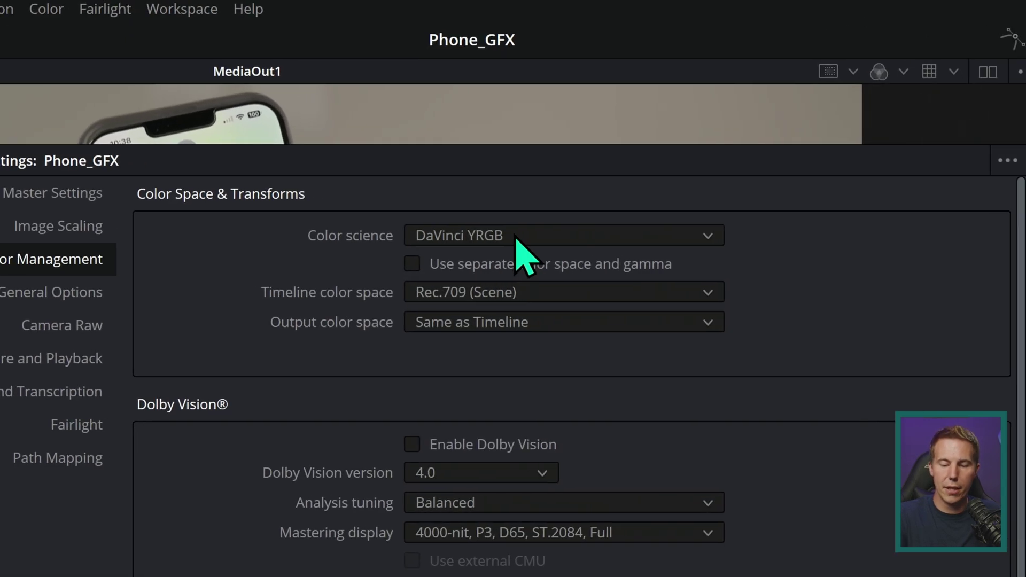
{"action": "left_click", "coordinate": [535, 118]}
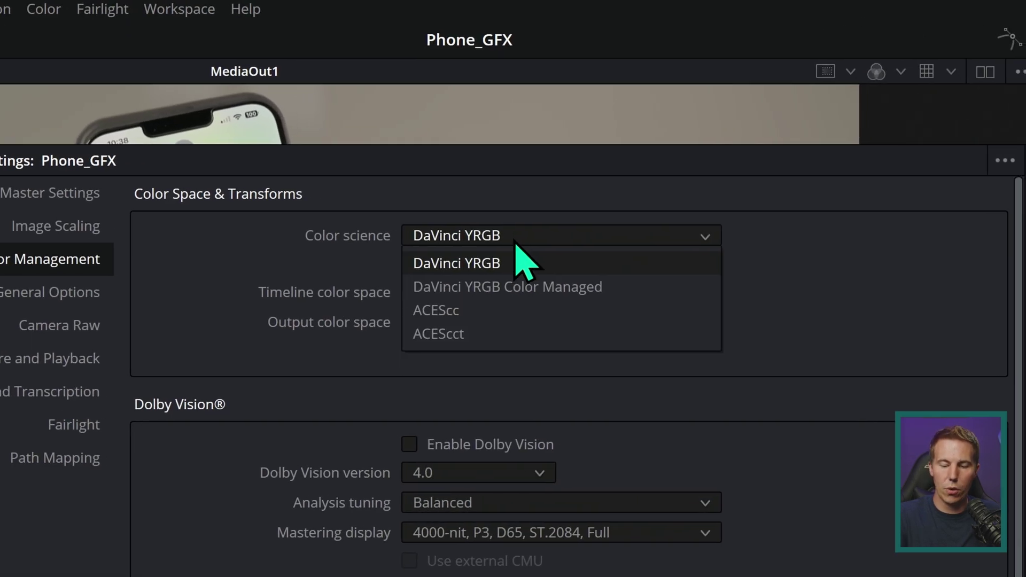
{"action": "left_click", "coordinate": [516, 287]}
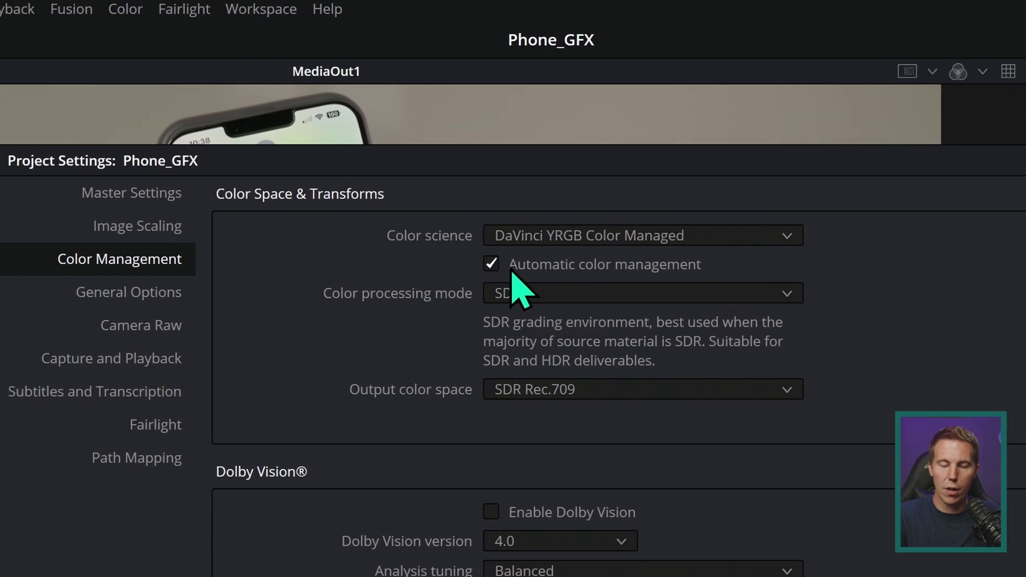
{"action": "left_click", "coordinate": [435, 268]}
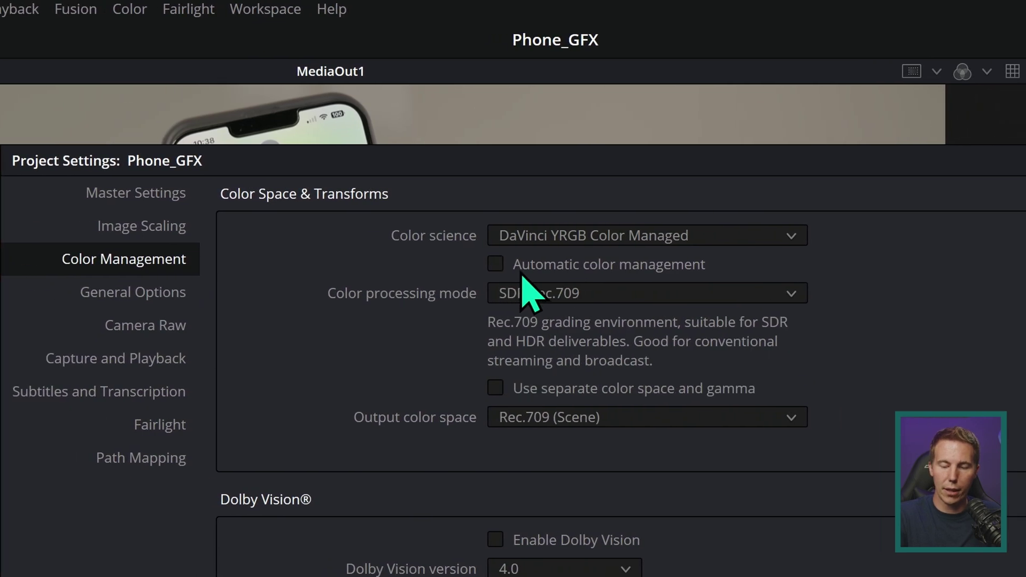
{"action": "left_click", "coordinate": [604, 295]}
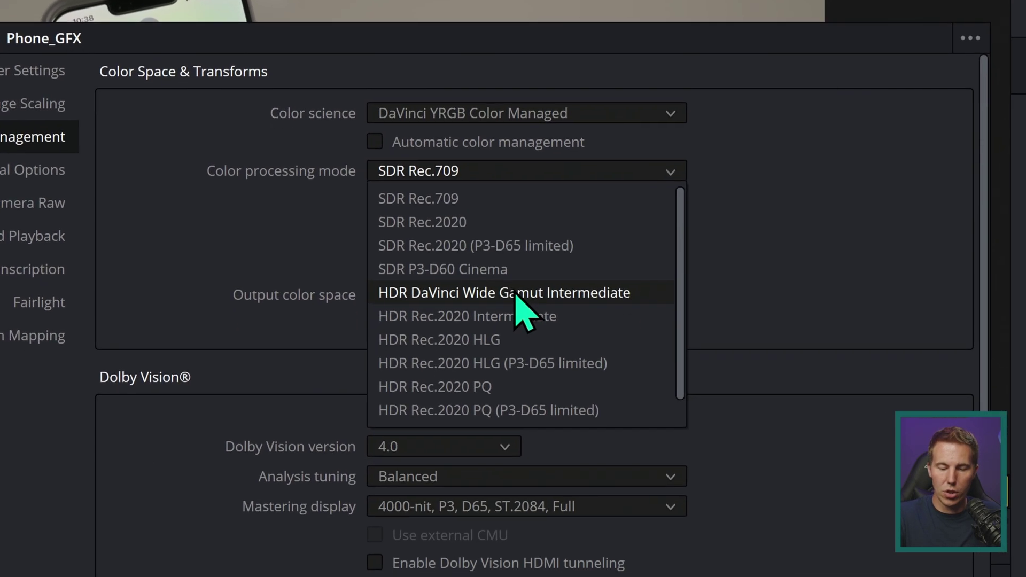
{"action": "left_click", "coordinate": [516, 291]}
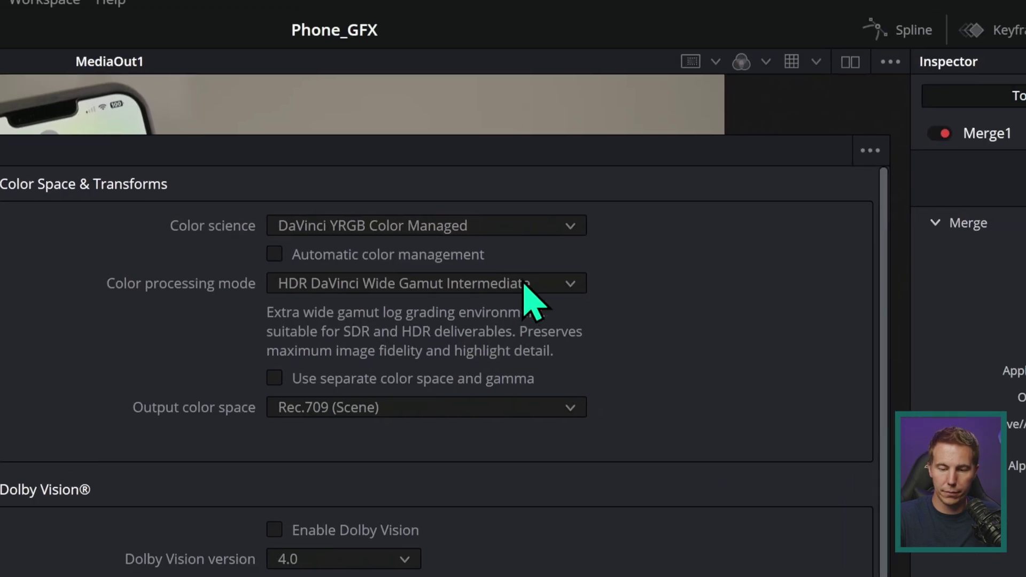
Set the processing mode to Custom with Input DRT None and 10000-nit working luminance, then save.
{"action": "left_click", "coordinate": [610, 169]}
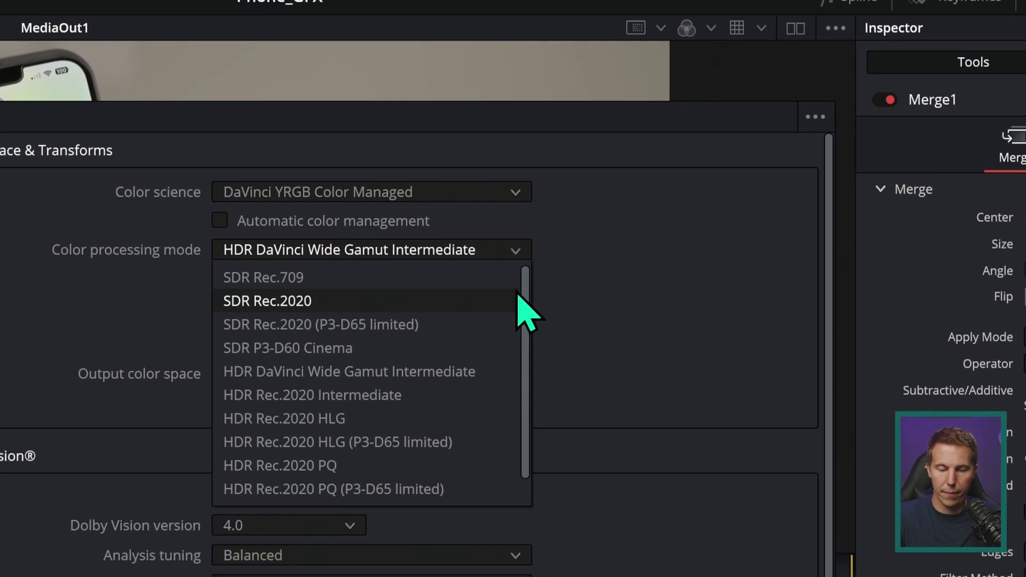
{"action": "scroll", "coordinate": [515, 292], "scroll_direction": "down", "scroll_amount": 1}
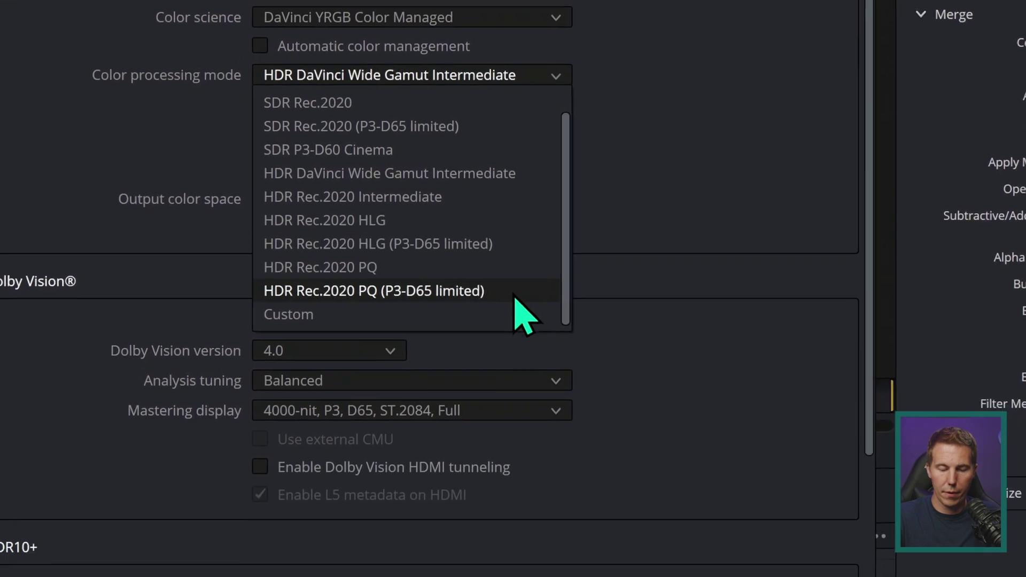
{"action": "left_click", "coordinate": [465, 475]}
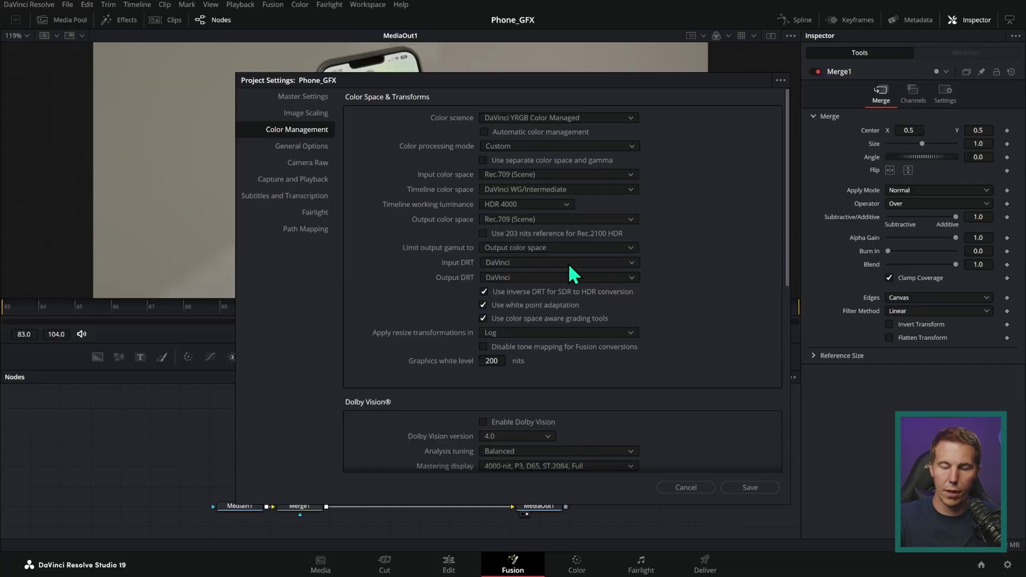
{"action": "left_click", "coordinate": [432, 292]}
{"action": "left_click", "coordinate": [440, 317]}
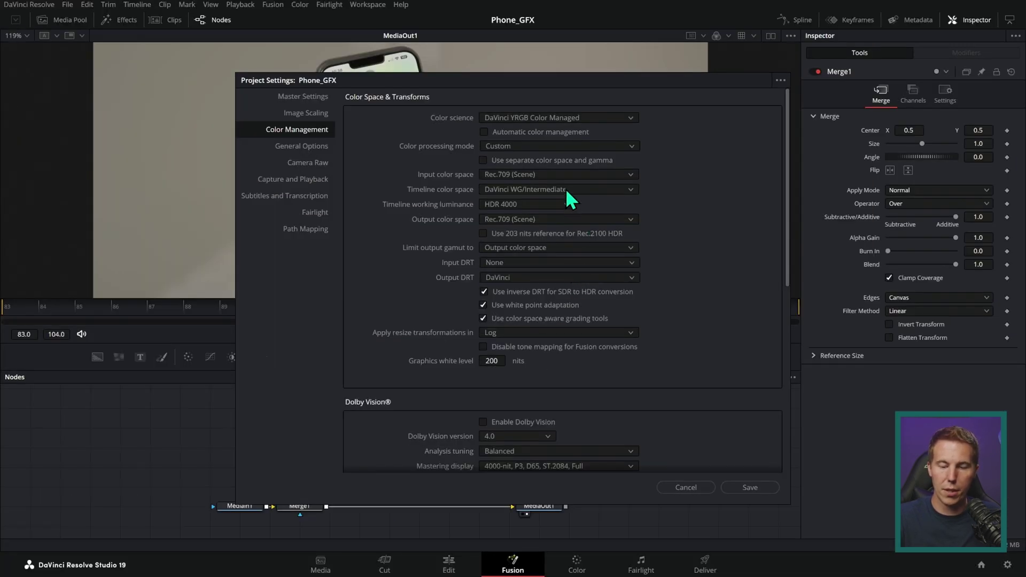
{"action": "left_click", "coordinate": [566, 205]}
{"action": "left_click", "coordinate": [553, 323]}
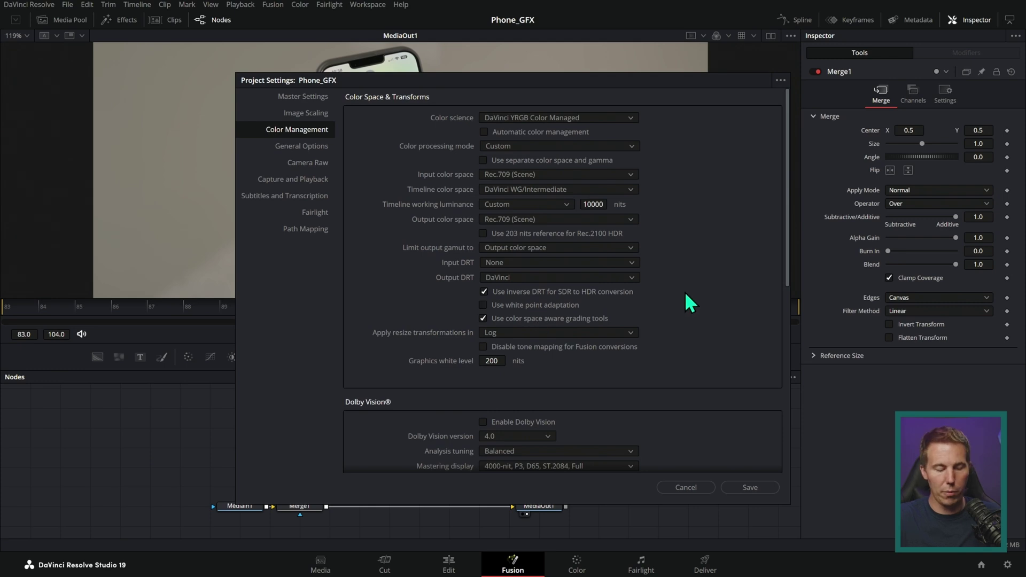
{"action": "left_click_drag", "start_coordinate": [338, 88], "coordinate": [658, 385]}
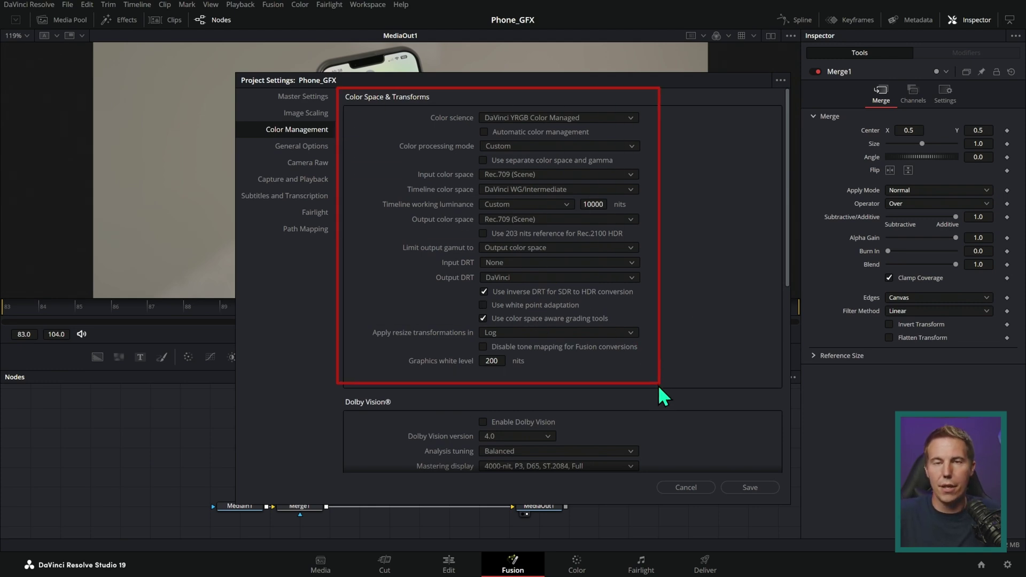
{"action": "left_click", "coordinate": [750, 487]}
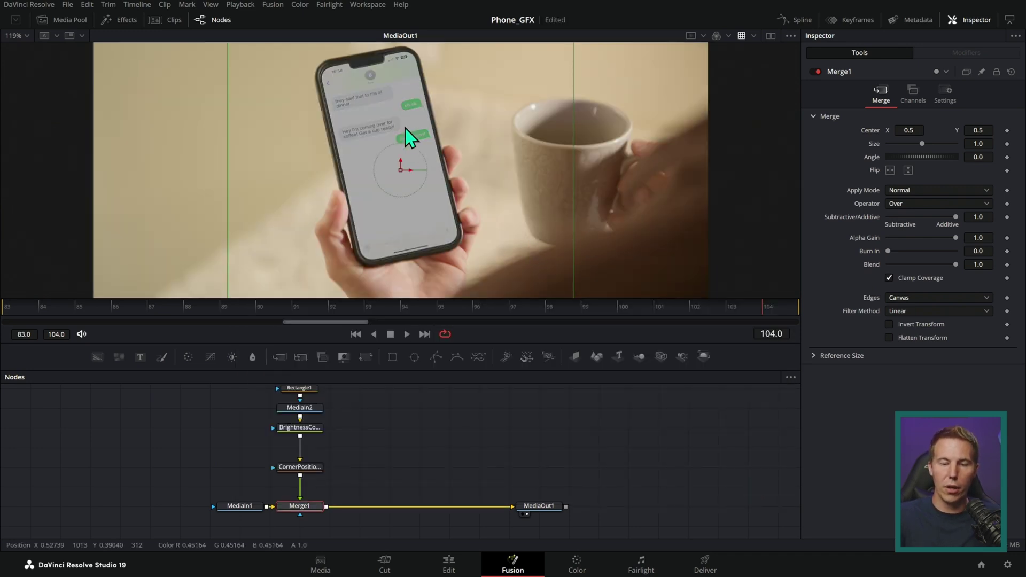
Deselect Merge1, then check the phone clip's input colour space (Blackmagic Design Film Gen 5) on the Edit page.
{"action": "left_click", "coordinate": [659, 141]}
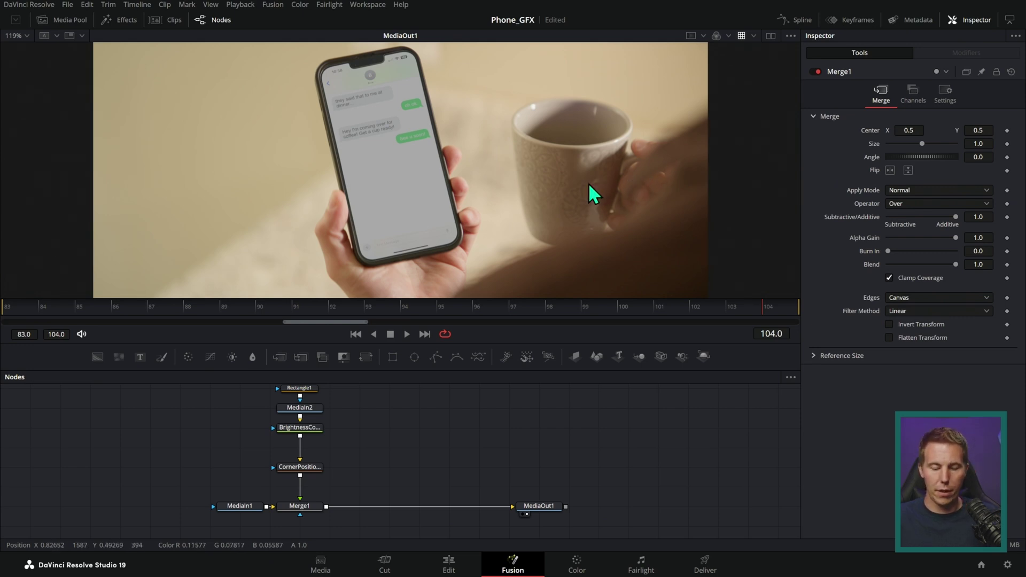
{"action": "left_click", "coordinate": [448, 562]}
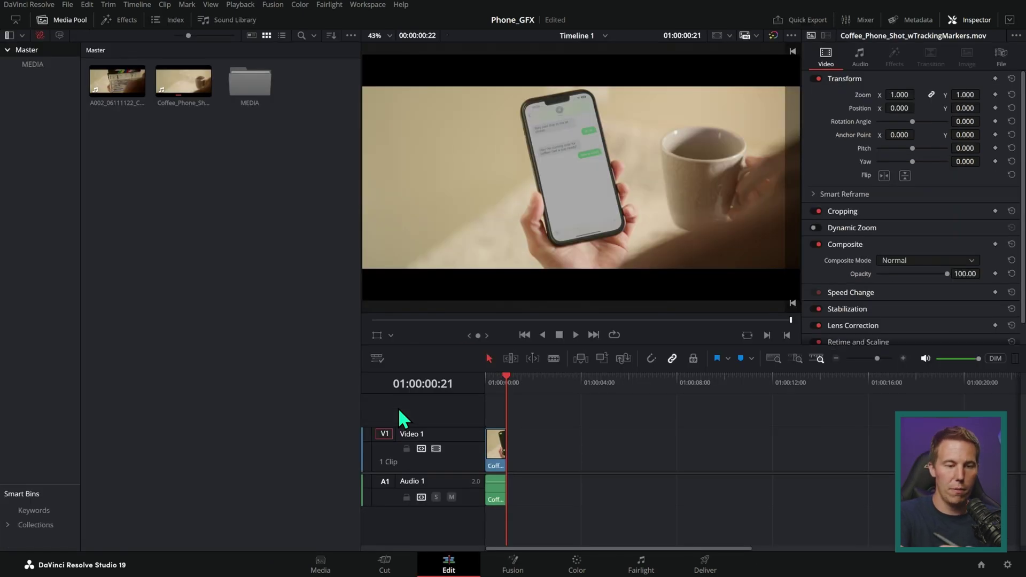
{"action": "left_click", "coordinate": [178, 83]}
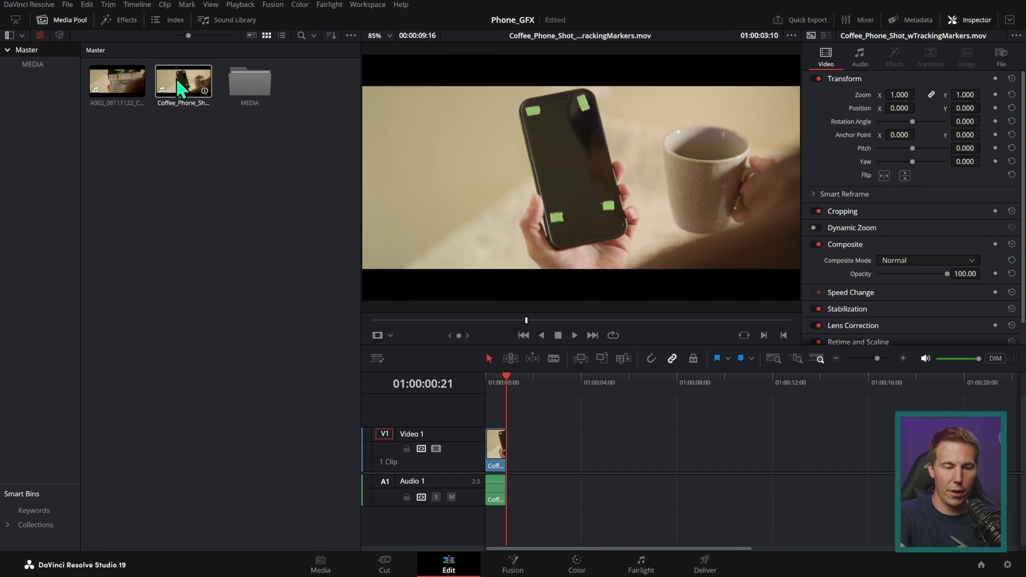
{"action": "right_click", "coordinate": [178, 81]}
{"action": "mouse_move", "coordinate": [332, 297]}
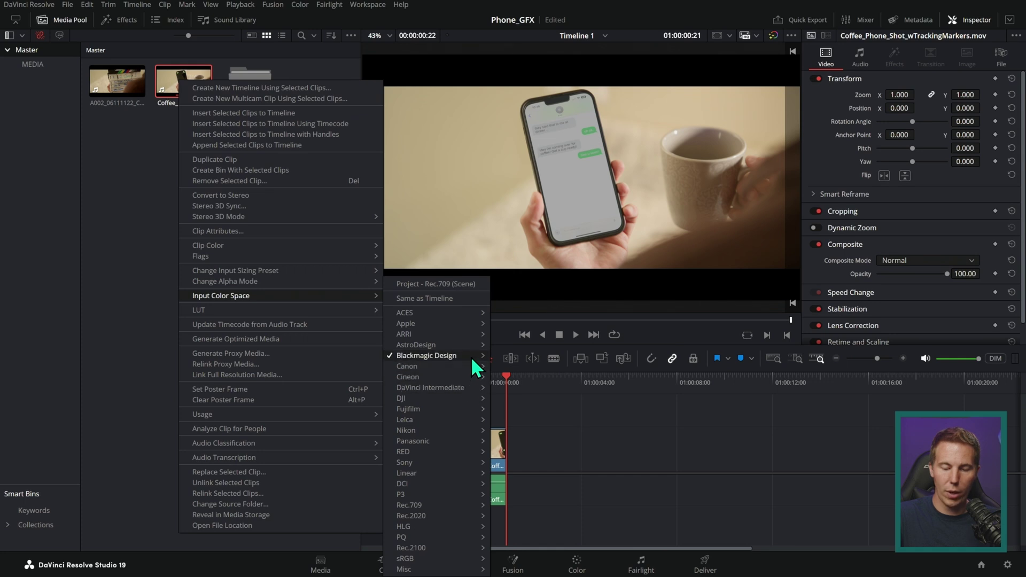
{"action": "mouse_move", "coordinate": [471, 357]}
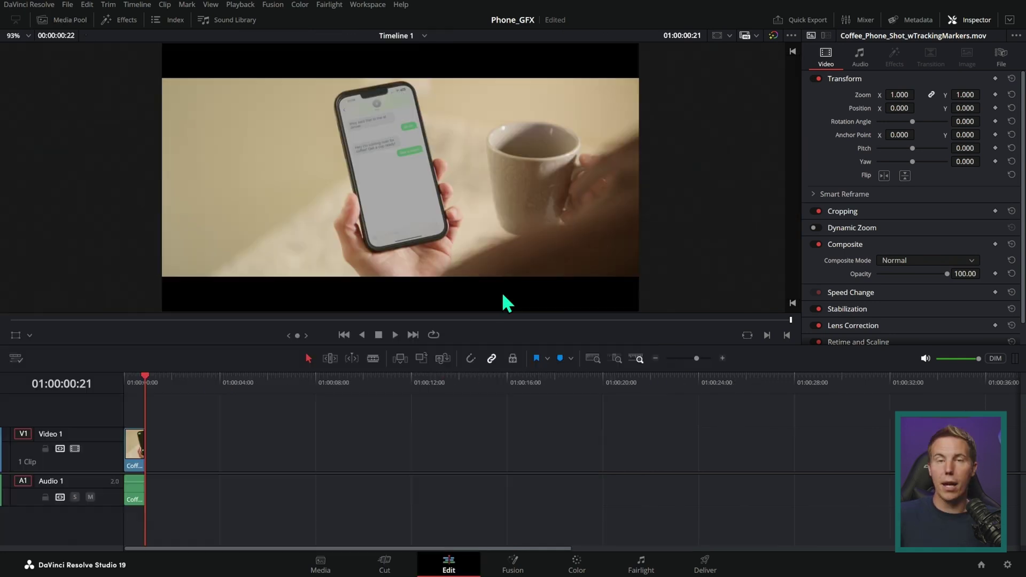
Zoom the timeline in on the clip and return to the Fusion composite.
{"action": "left_click", "coordinate": [723, 358]}
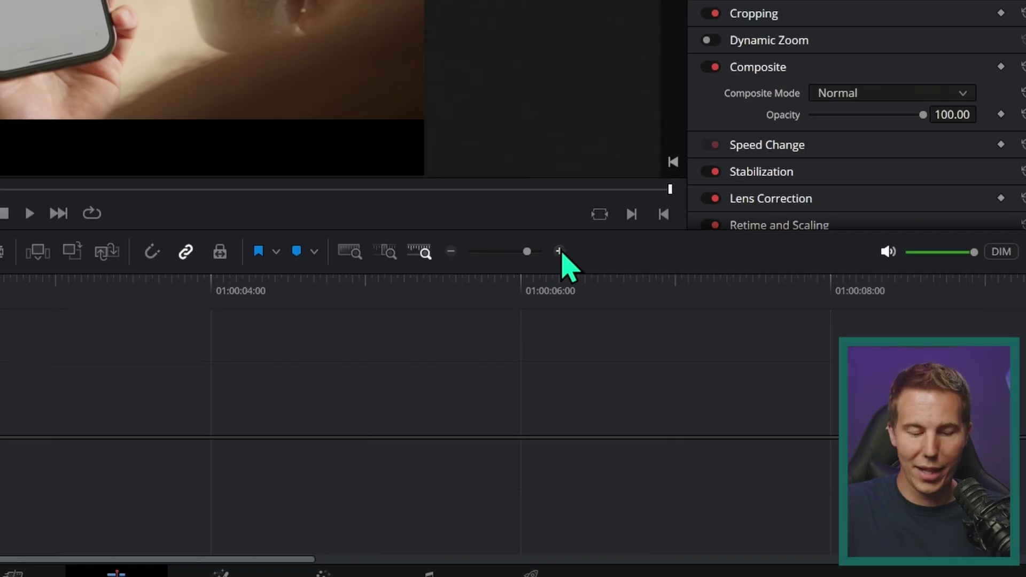
{"action": "key", "text": "space"}
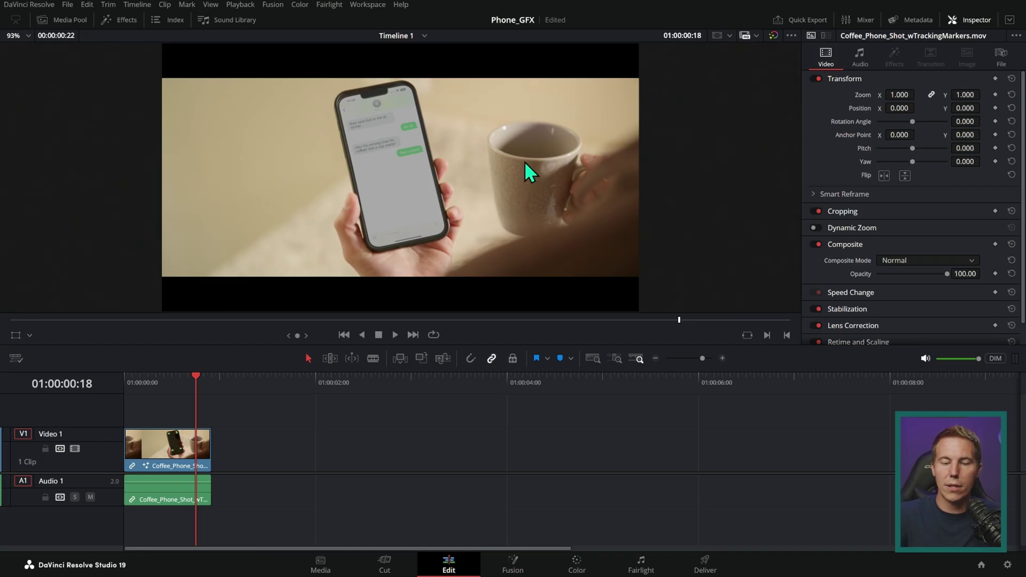
{"action": "left_click", "coordinate": [529, 564]}
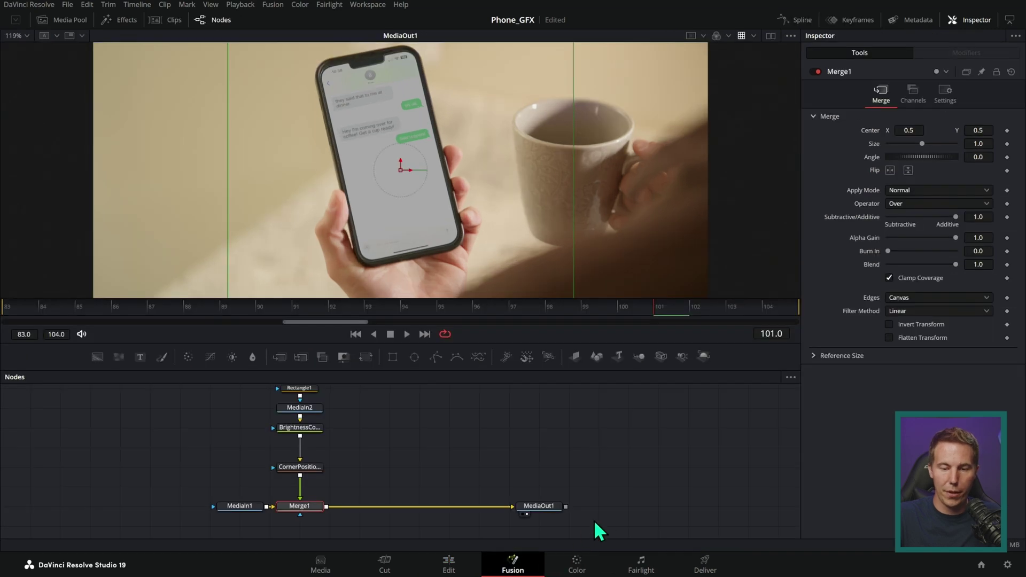
Open the A002_06111122_C004.braw comp and view the untouched phone footage with tracking markers.
{"action": "left_click", "coordinate": [576, 565]}
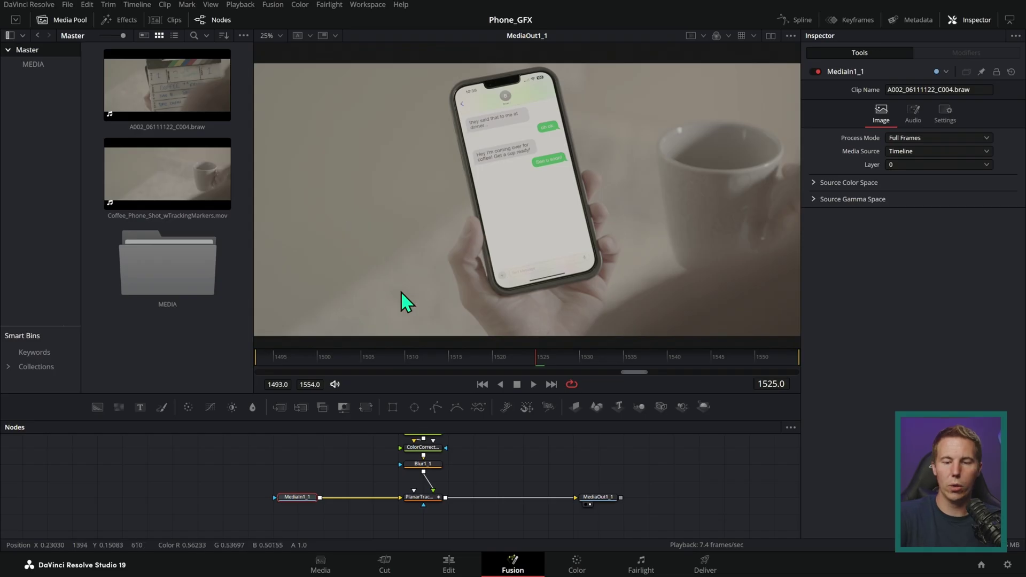
{"action": "key", "text": "1"}
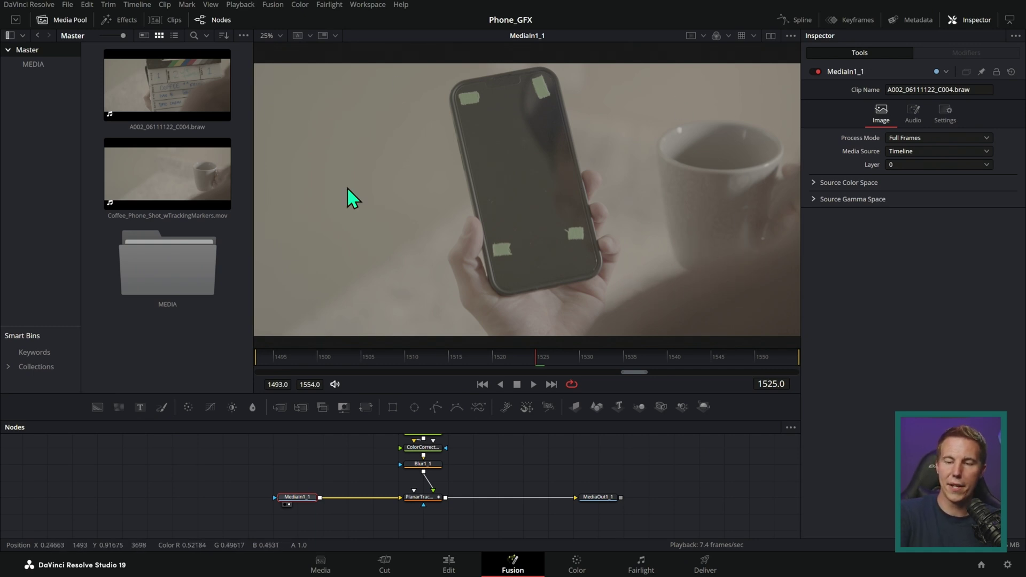
On the Color page, annotate the viewer and the gamma and gain controls, then clear the annotations.
{"action": "left_click", "coordinate": [575, 562]}
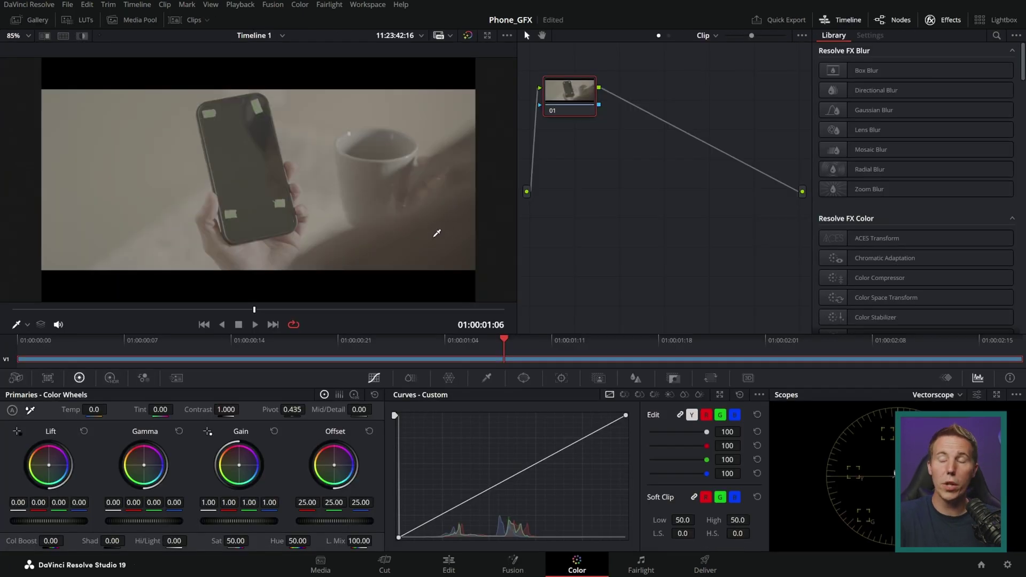
{"action": "mouse_move", "coordinate": [477, 71]}
{"action": "left_mouse_down"}
{"action": "mouse_move", "coordinate": [469, 286]}
{"action": "mouse_move", "coordinate": [23, 223]}
{"action": "mouse_move", "coordinate": [469, 80]}
{"action": "left_mouse_up"}
{"action": "key", "text": "Escape"}
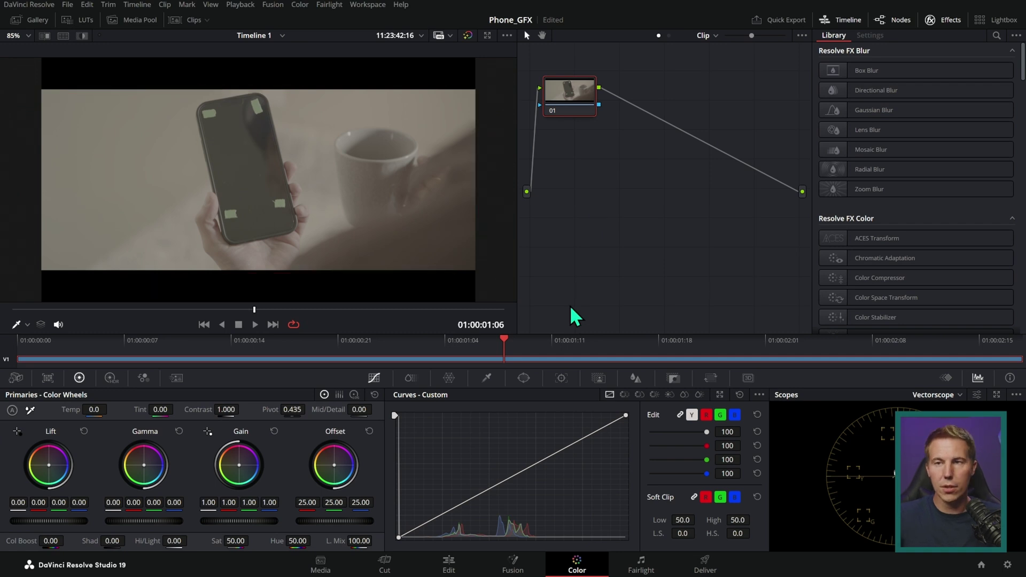
{"action": "left_click_drag", "start_coordinate": [382, 292], "coordinate": [276, 439]}
{"action": "mouse_move", "coordinate": [276, 439]}
{"action": "left_mouse_down"}
{"action": "mouse_move", "coordinate": [281, 402]}
{"action": "mouse_move", "coordinate": [305, 415]}
{"action": "left_mouse_up"}
{"action": "left_click_drag", "start_coordinate": [117, 305], "coordinate": [138, 437]}
{"action": "left_click_drag", "start_coordinate": [138, 437], "coordinate": [158, 422]}
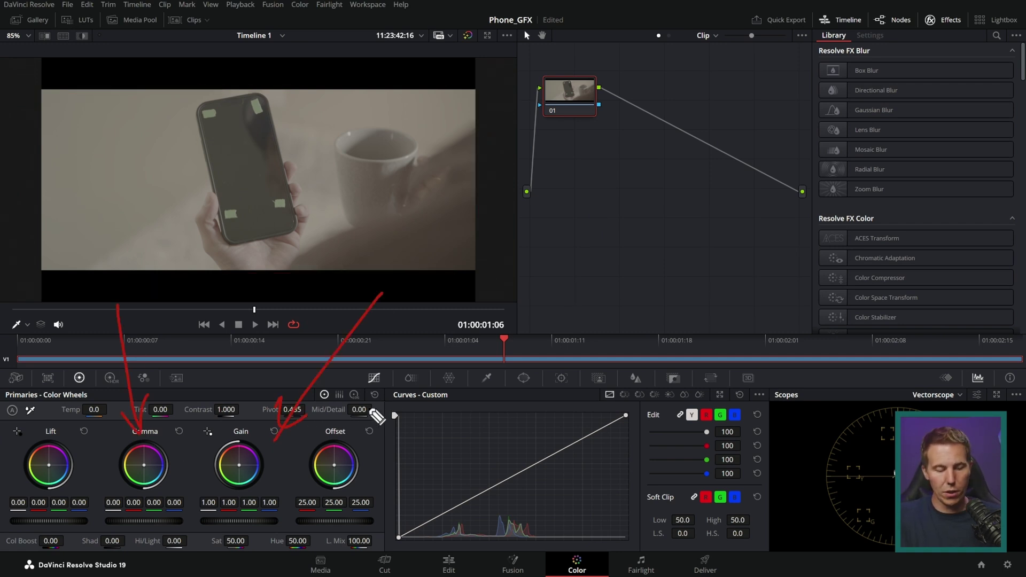
{"action": "key", "text": "Escape"}
Try raising the clip's contrast and gain, then save the project.
{"action": "left_click_drag", "start_coordinate": [221, 409], "coordinate": [242, 409]}
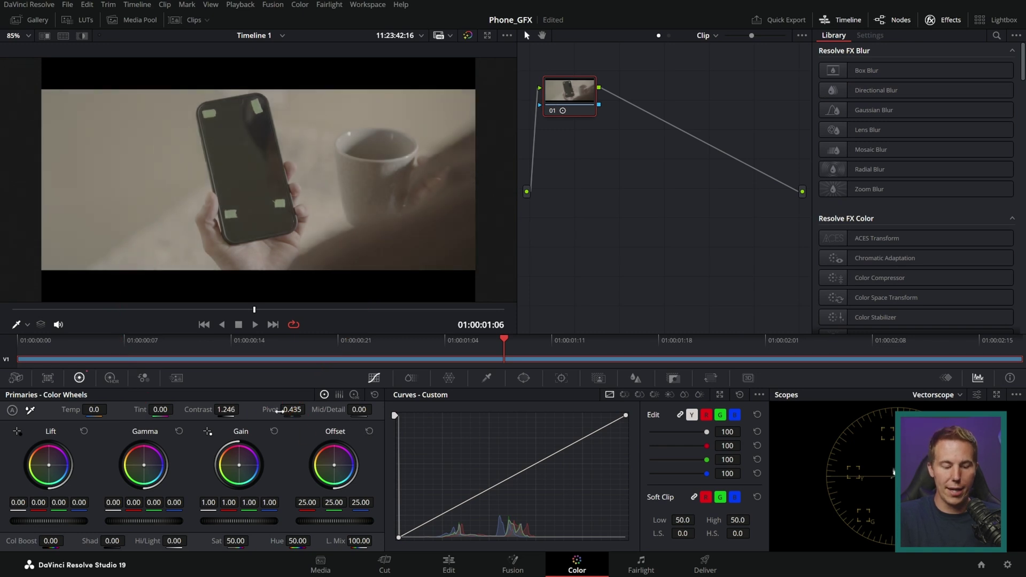
{"action": "left_click_drag", "start_coordinate": [252, 539], "coordinate": [264, 523]}
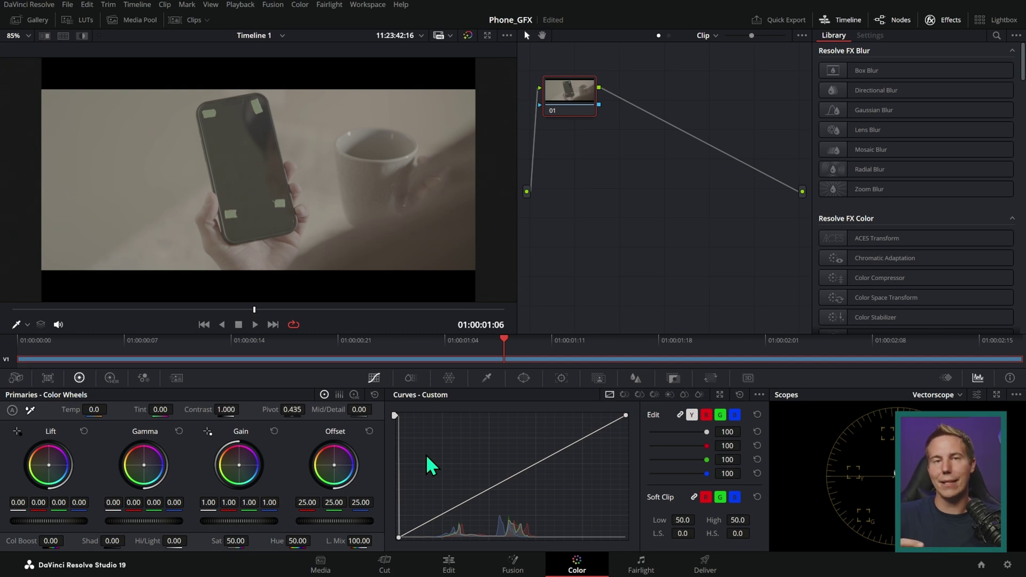
{"action": "key", "text": "ctrl+s"}
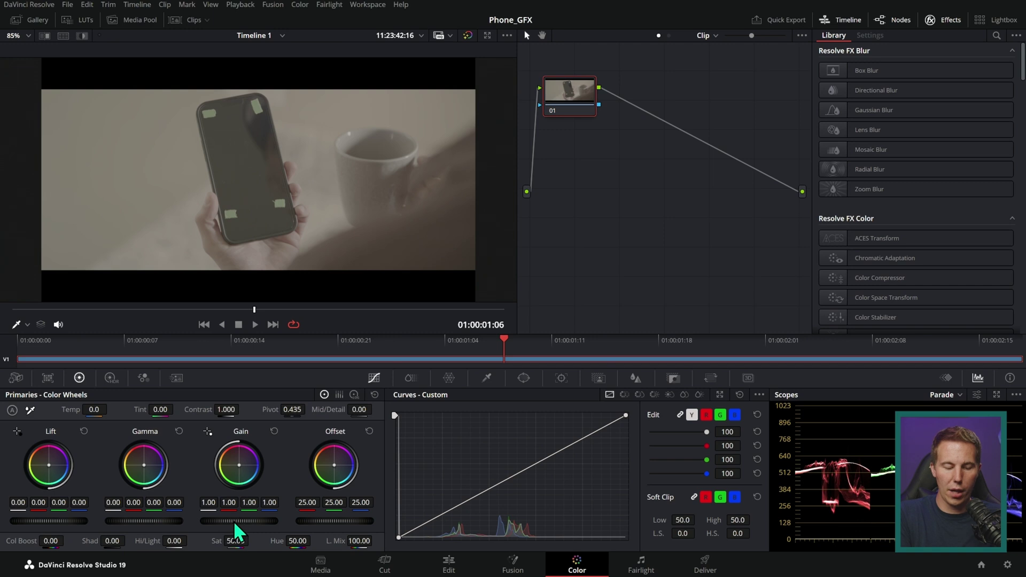
Raise gain to 1.56, deepen lift to -0.08, and boost saturation and contrast to 1.102.
{"action": "left_click_drag", "start_coordinate": [238, 521], "coordinate": [466, 531]}
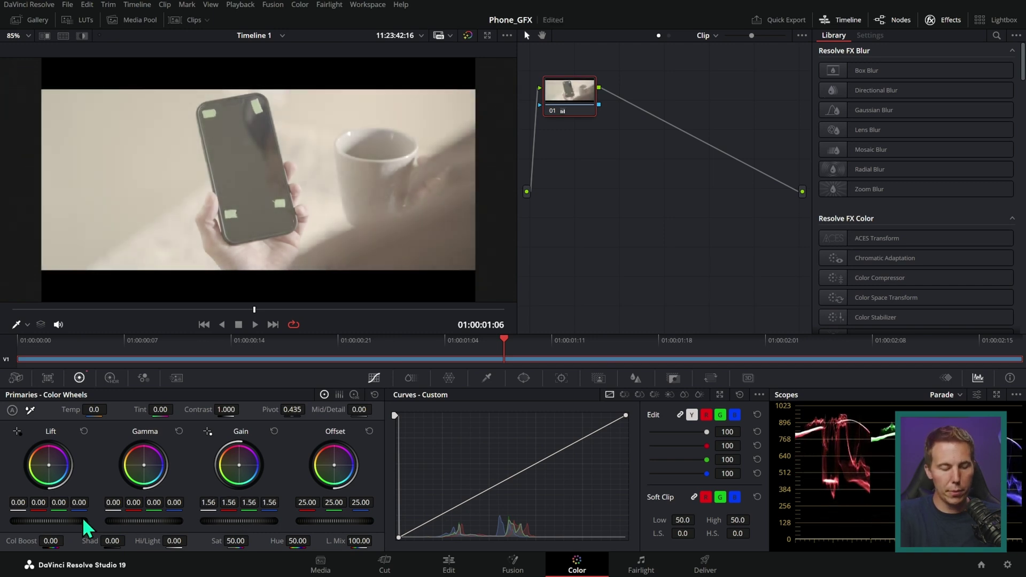
{"action": "left_click_drag", "start_coordinate": [86, 529], "coordinate": [36, 530]}
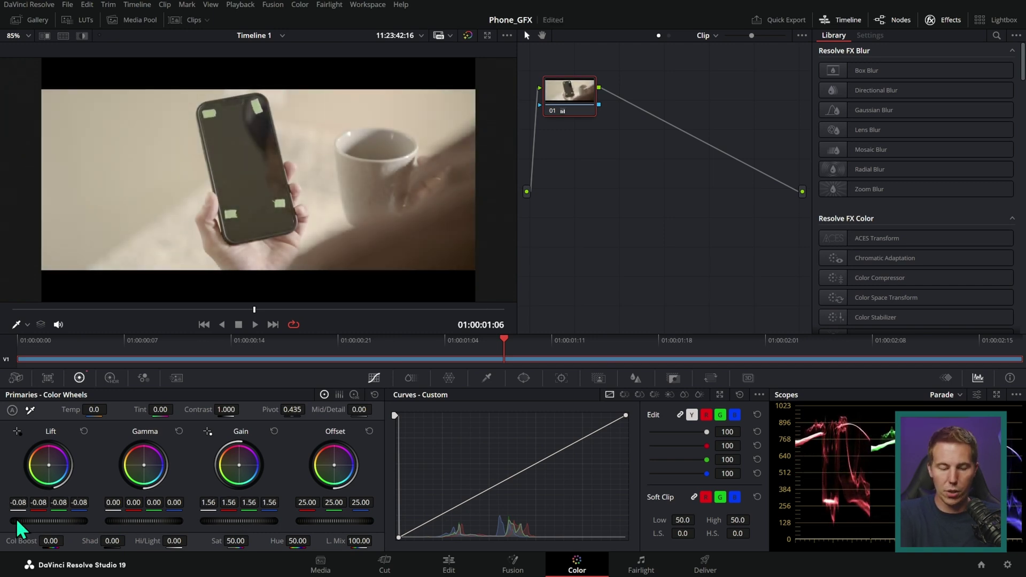
{"action": "left_click_drag", "start_coordinate": [252, 539], "coordinate": [316, 540]}
{"action": "mouse_move", "coordinate": [225, 409]}
{"action": "left_mouse_down"}
{"action": "mouse_move", "coordinate": [248, 409]}
{"action": "mouse_move", "coordinate": [238, 409]}
{"action": "left_mouse_up"}
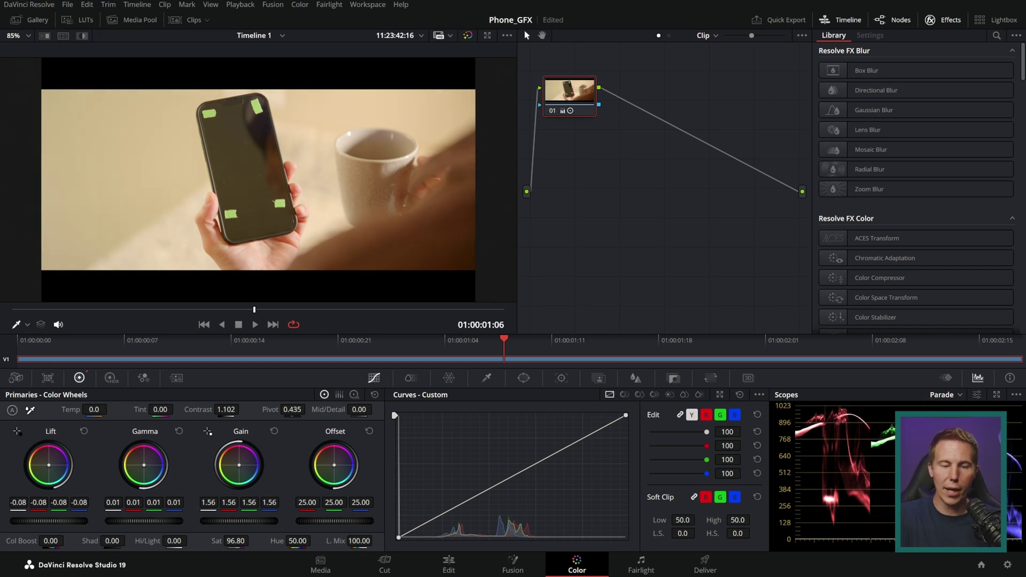
Lower gamma to -0.03, neutralise the gain balance, raise saturation to 99.20, and save.
{"action": "left_click_drag", "start_coordinate": [147, 521], "coordinate": [140, 521]}
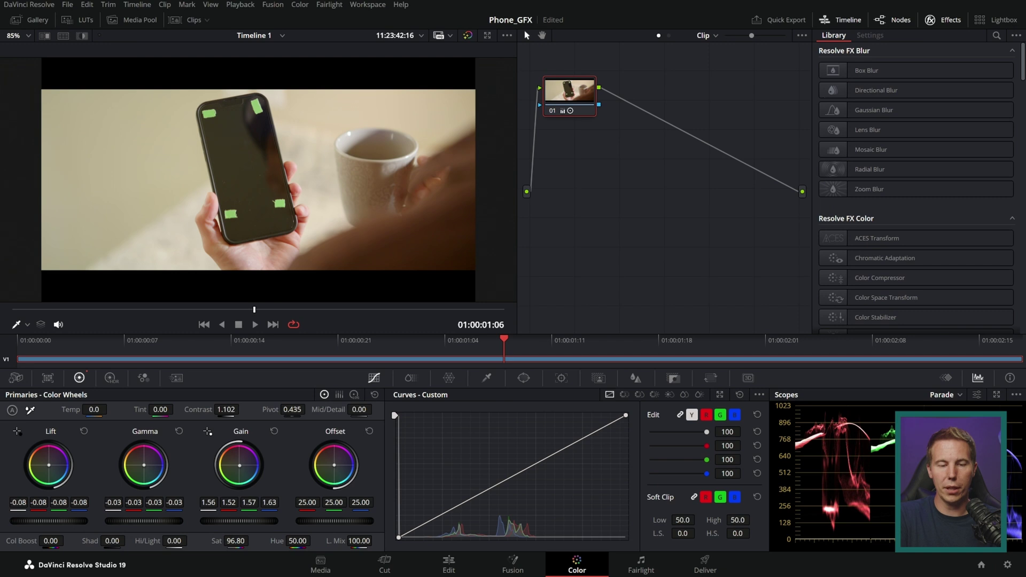
{"action": "left_click_drag", "start_coordinate": [239, 465], "coordinate": [259, 488]}
{"action": "left_click", "coordinate": [274, 432]}
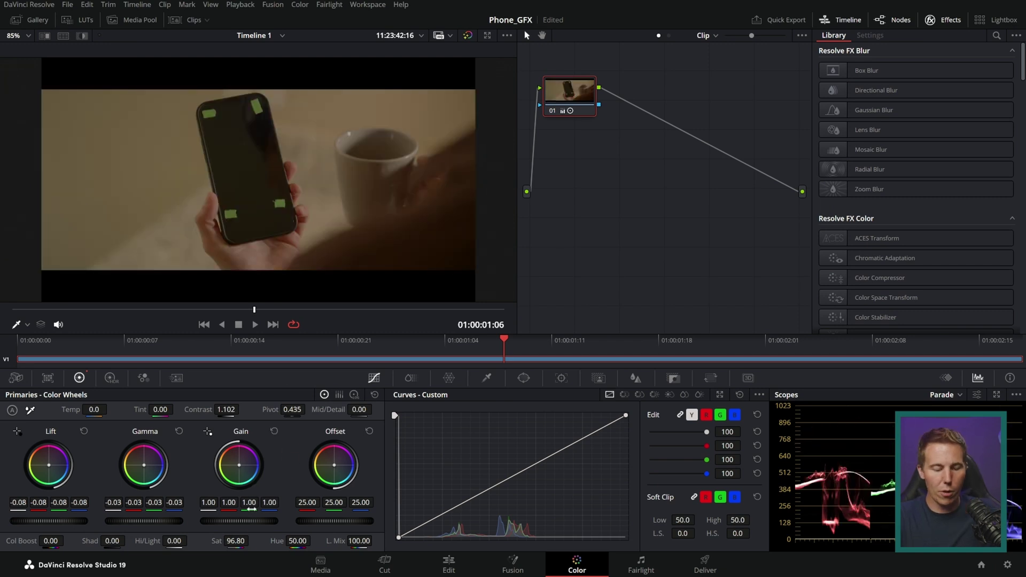
{"action": "left_click_drag", "start_coordinate": [252, 540], "coordinate": [262, 540]}
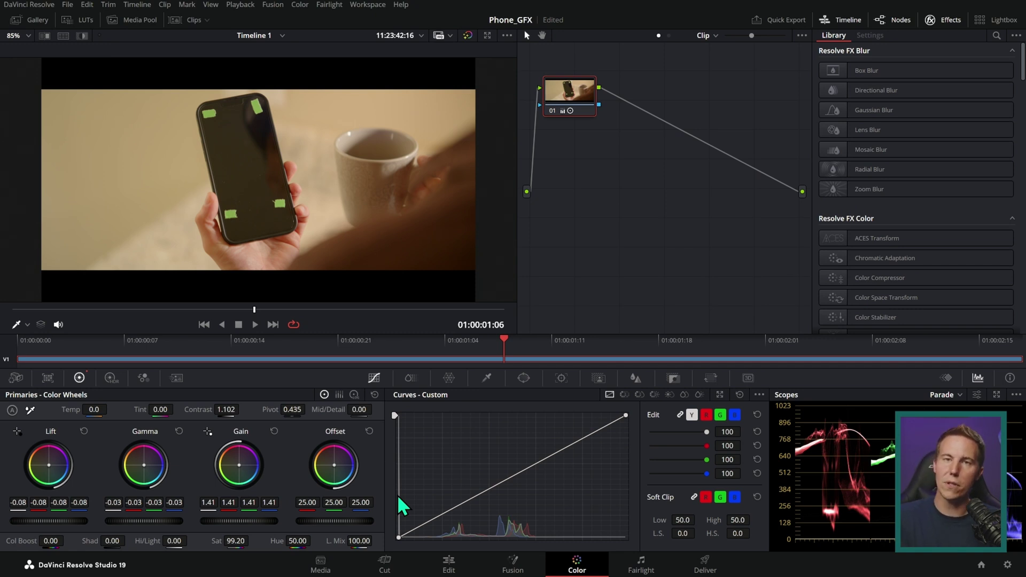
{"action": "key", "text": "ctrl+s"}
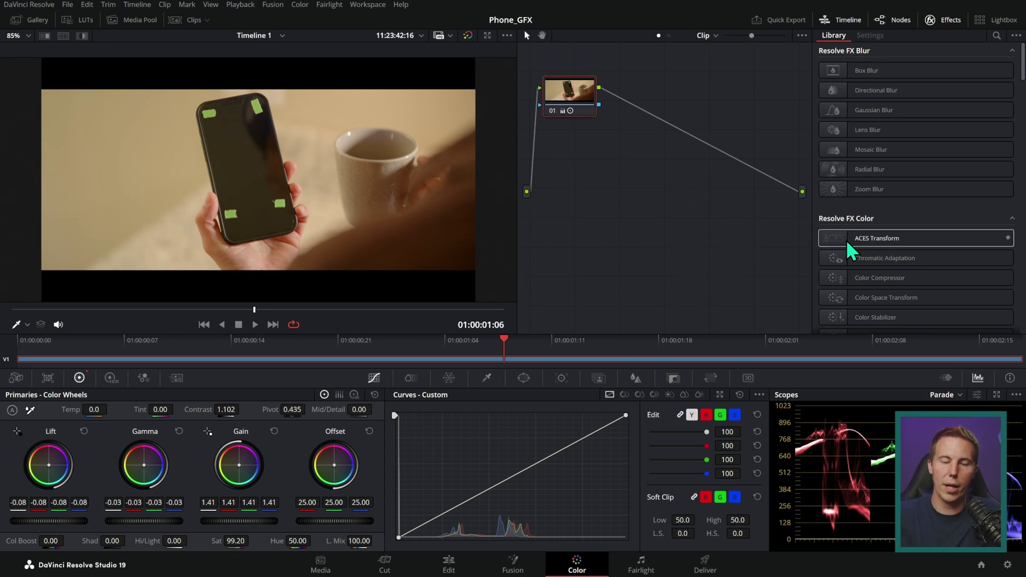
Try an ACES Transform on node 01 and remove it, then bypass the node and reset its grade.
{"action": "left_click_drag", "start_coordinate": [848, 242], "coordinate": [554, 114]}
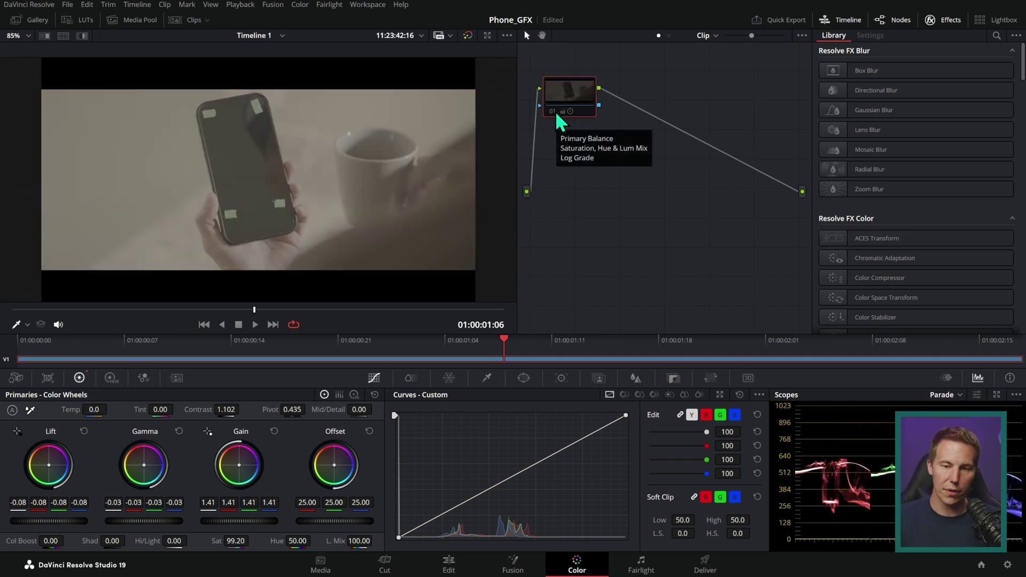
{"action": "left_click", "coordinate": [556, 119]}
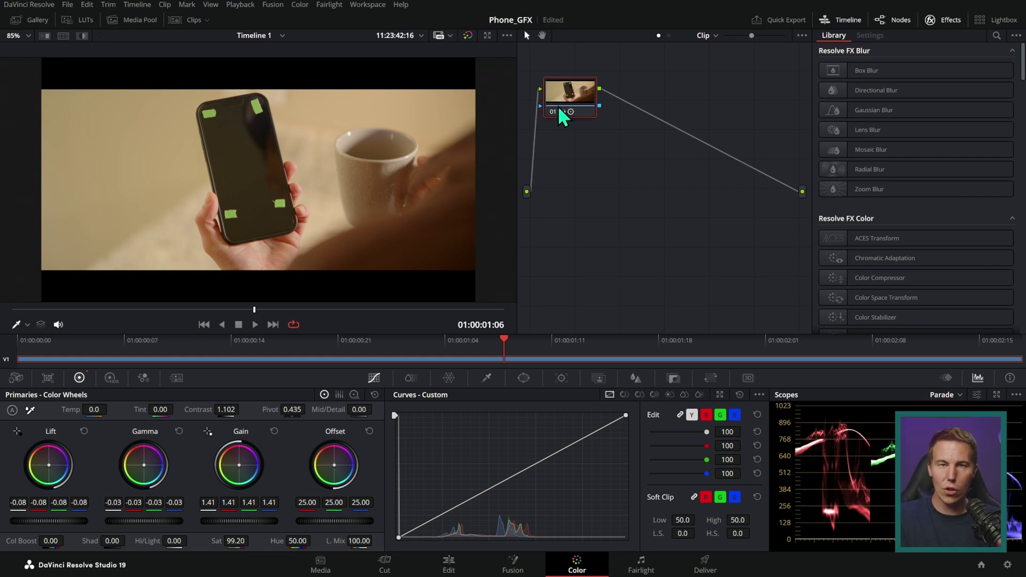
{"action": "mouse_move", "coordinate": [561, 113]}
{"action": "left_click", "coordinate": [554, 113]}
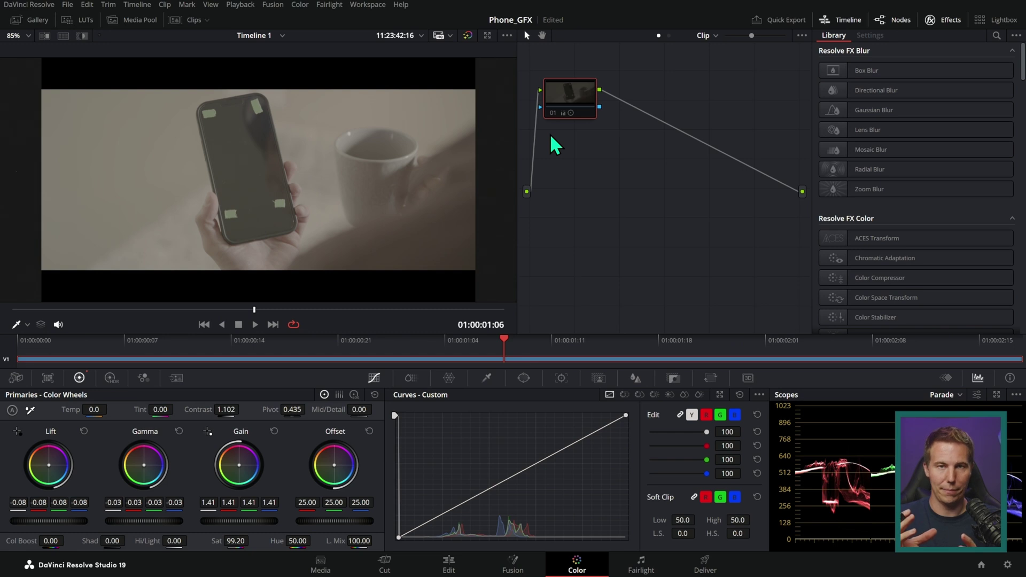
{"action": "key", "text": "ctrl+home"}
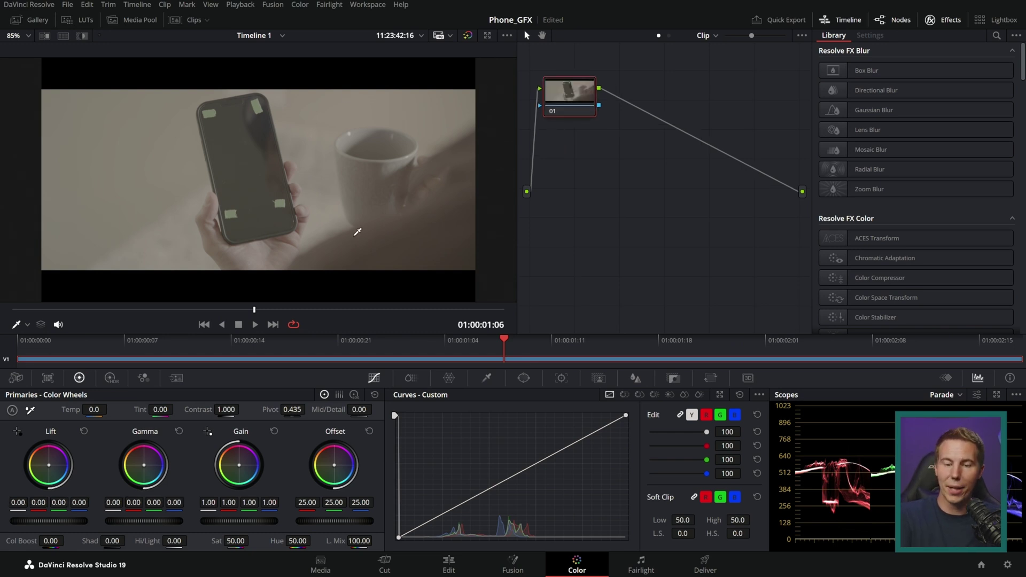
Test quick gain, lift and gamma tweaks, bypass node 01, then reset lift 0.00, gamma 0.00, gain 1.00.
{"action": "left_click_drag", "start_coordinate": [239, 521], "coordinate": [277, 521]}
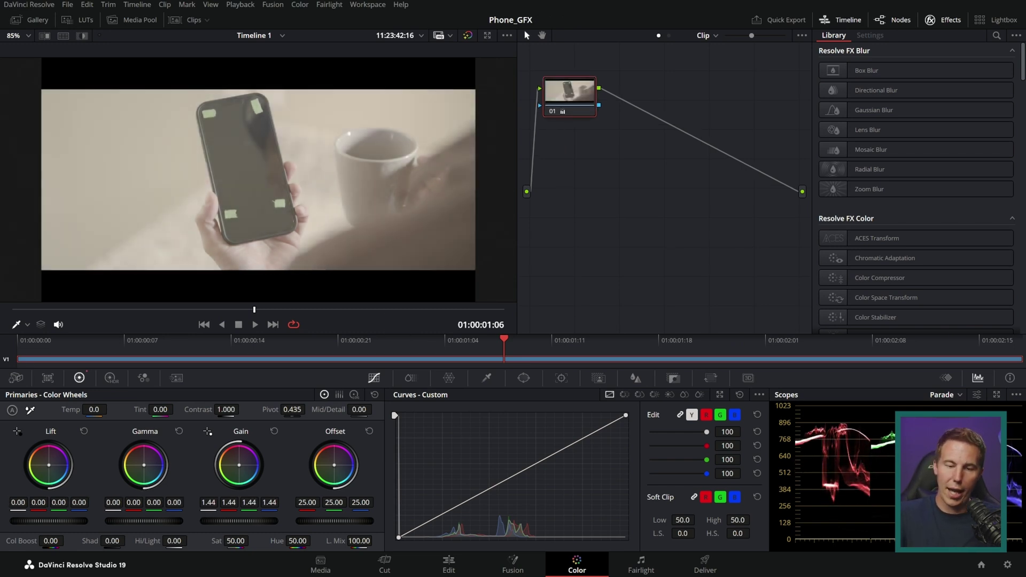
{"action": "left_click_drag", "start_coordinate": [77, 523], "coordinate": [61, 520]}
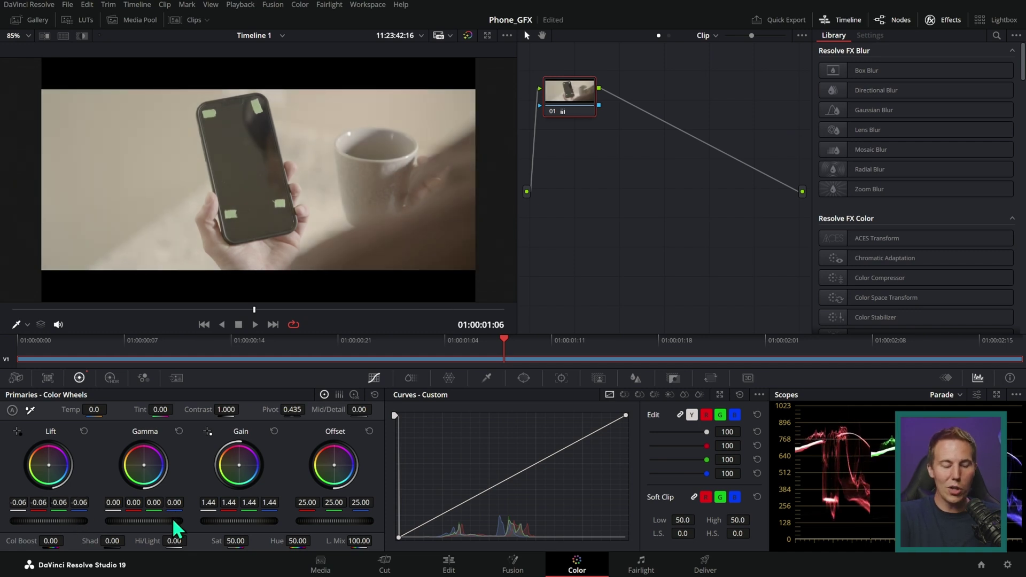
{"action": "left_click_drag", "start_coordinate": [174, 524], "coordinate": [167, 523]}
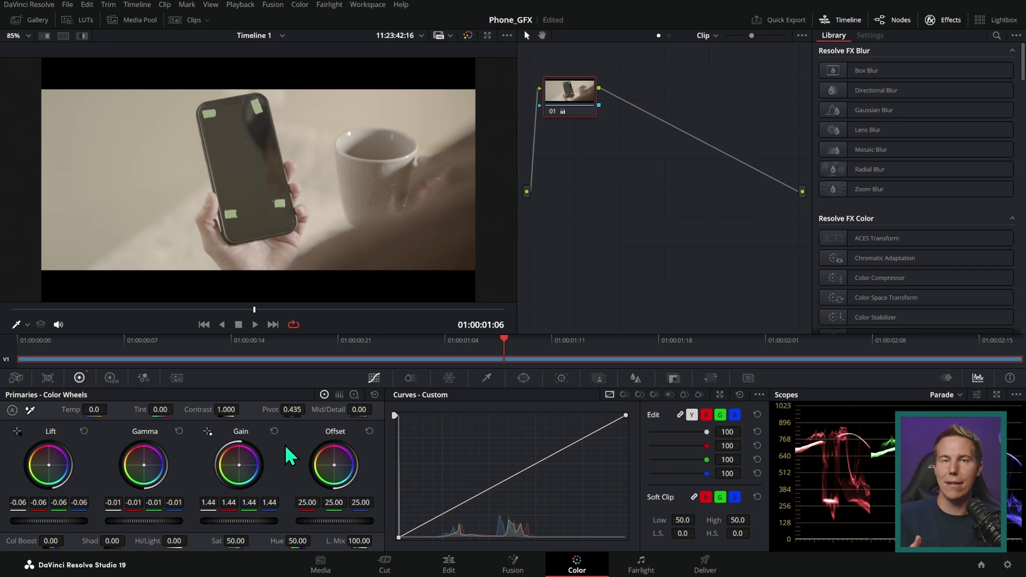
{"action": "left_click", "coordinate": [555, 113]}
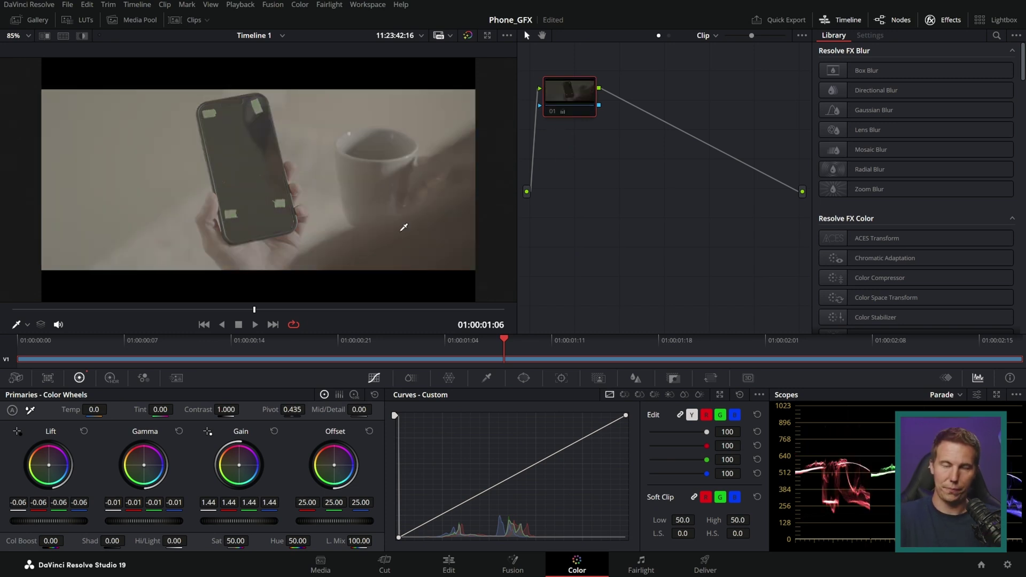
{"action": "key", "text": "ctrl+home"}
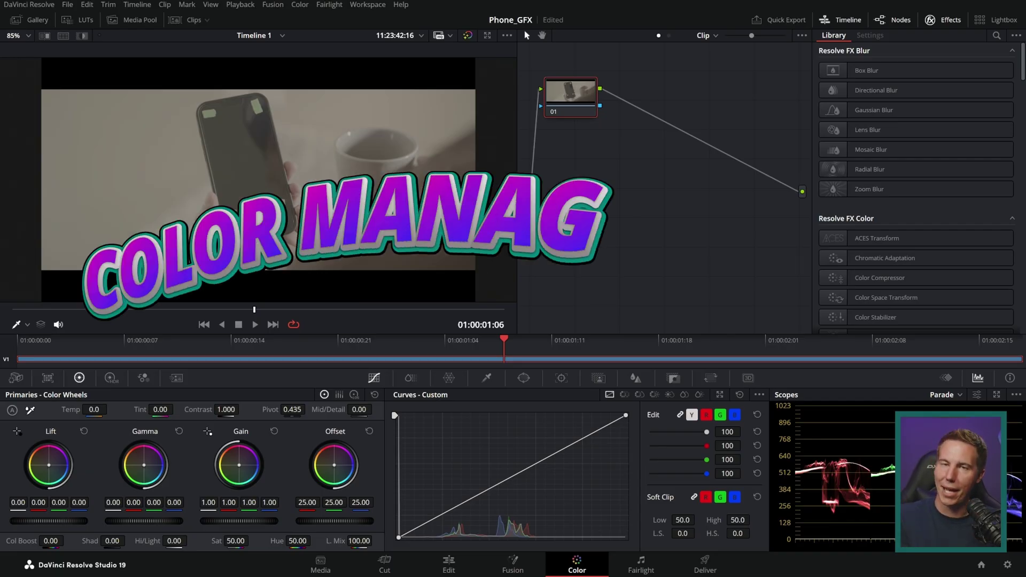
Mark up the Parade scope's flat RGB traces, clustered between roughly 256 and 640.
{"action": "left_click_drag", "start_coordinate": [247, 379], "coordinate": [267, 352]}
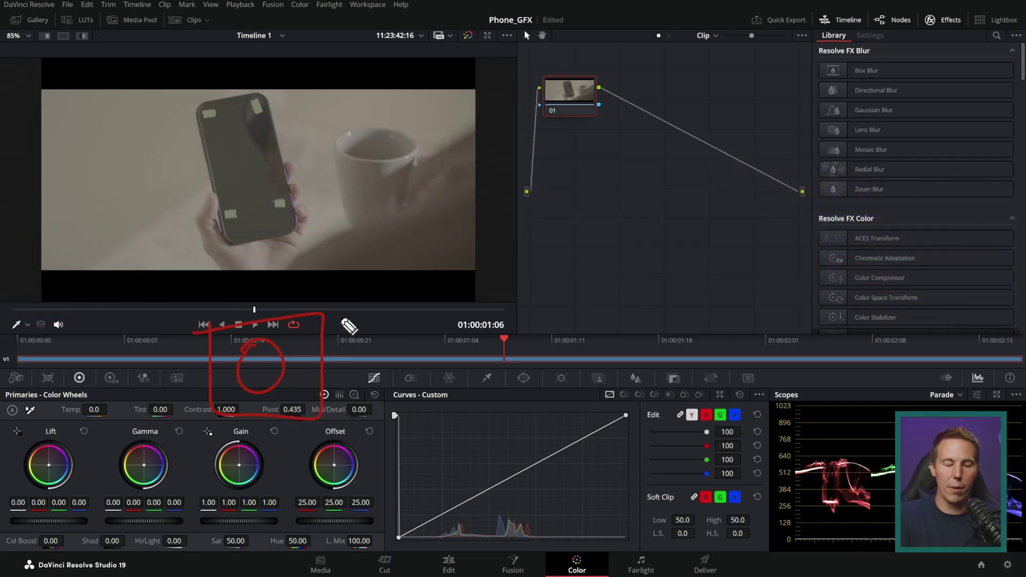
{"action": "mouse_move", "coordinate": [321, 372]}
{"action": "left_mouse_down"}
{"action": "mouse_move", "coordinate": [465, 343]}
{"action": "mouse_move", "coordinate": [453, 352]}
{"action": "left_mouse_up"}
{"action": "left_click_drag", "start_coordinate": [347, 324], "coordinate": [410, 302]}
{"action": "left_click_drag", "start_coordinate": [484, 315], "coordinate": [479, 398]}
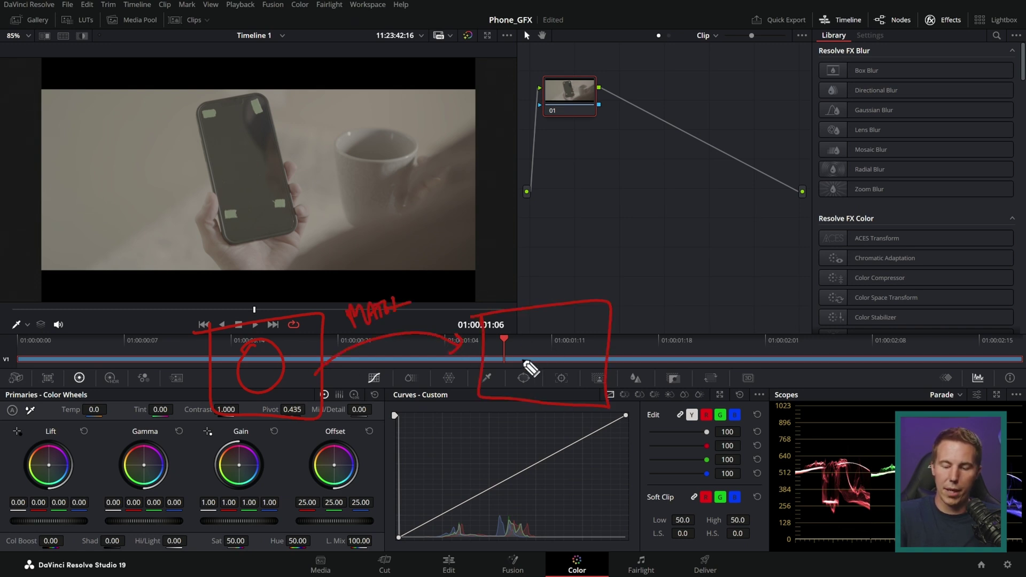
{"action": "mouse_move", "coordinate": [505, 364]}
{"action": "left_mouse_down"}
{"action": "mouse_move", "coordinate": [528, 363]}
{"action": "mouse_move", "coordinate": [551, 359]}
{"action": "left_mouse_up"}
{"action": "mouse_move", "coordinate": [618, 342]}
{"action": "left_mouse_down"}
{"action": "mouse_move", "coordinate": [758, 334]}
{"action": "mouse_move", "coordinate": [735, 341]}
{"action": "left_mouse_up"}
{"action": "left_click_drag", "start_coordinate": [776, 292], "coordinate": [769, 401]}
{"action": "mouse_move", "coordinate": [629, 255]}
{"action": "left_mouse_down"}
{"action": "mouse_move", "coordinate": [694, 235]}
{"action": "mouse_move", "coordinate": [704, 256]}
{"action": "left_mouse_up"}
{"action": "mouse_move", "coordinate": [832, 315]}
{"action": "left_mouse_down"}
{"action": "mouse_move", "coordinate": [813, 340]}
{"action": "mouse_move", "coordinate": [846, 341]}
{"action": "mouse_move", "coordinate": [834, 361]}
{"action": "left_mouse_up"}
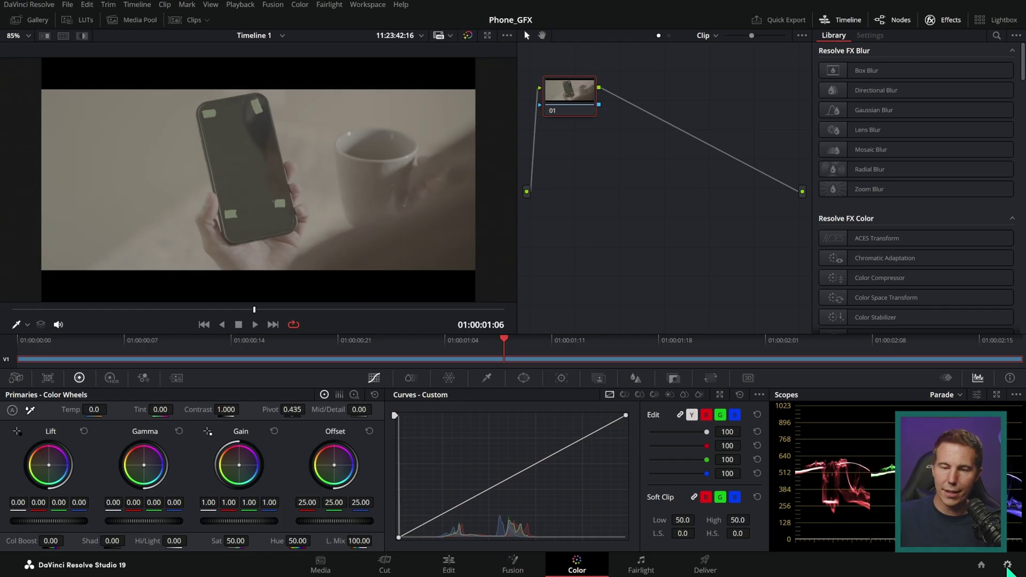
Set colour science to DaVinci YRGB Color Managed with automatic SDR Rec.709 management and save.
{"action": "left_click", "coordinate": [1007, 566]}
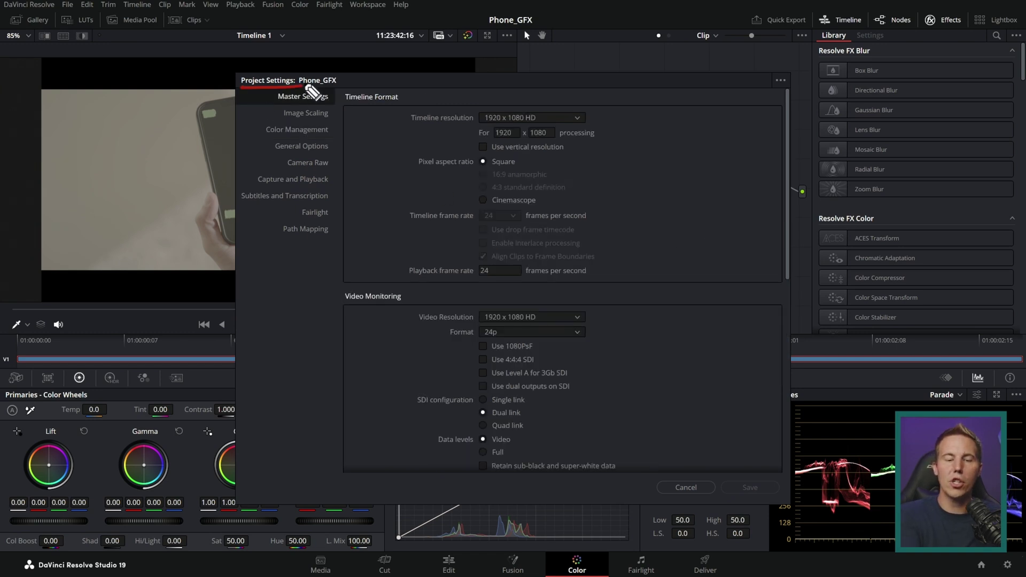
{"action": "left_click_drag", "start_coordinate": [302, 91], "coordinate": [277, 107]}
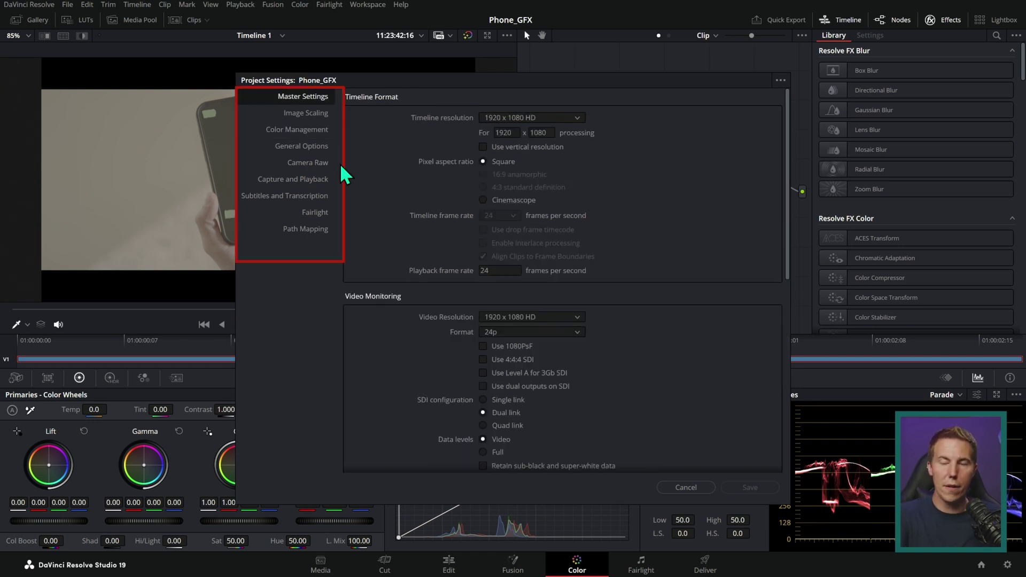
{"action": "left_click", "coordinate": [331, 128]}
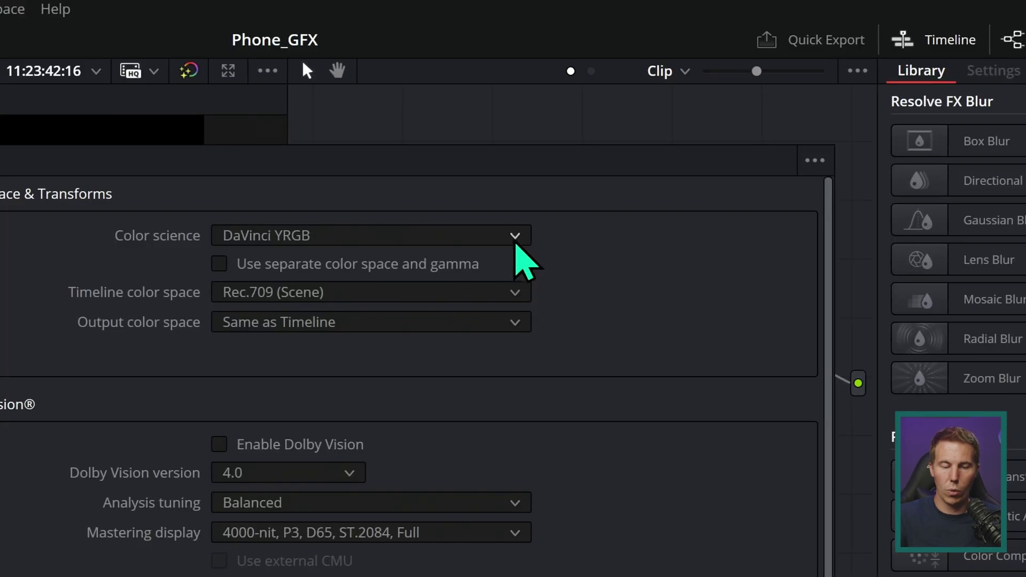
{"action": "left_click", "coordinate": [630, 120]}
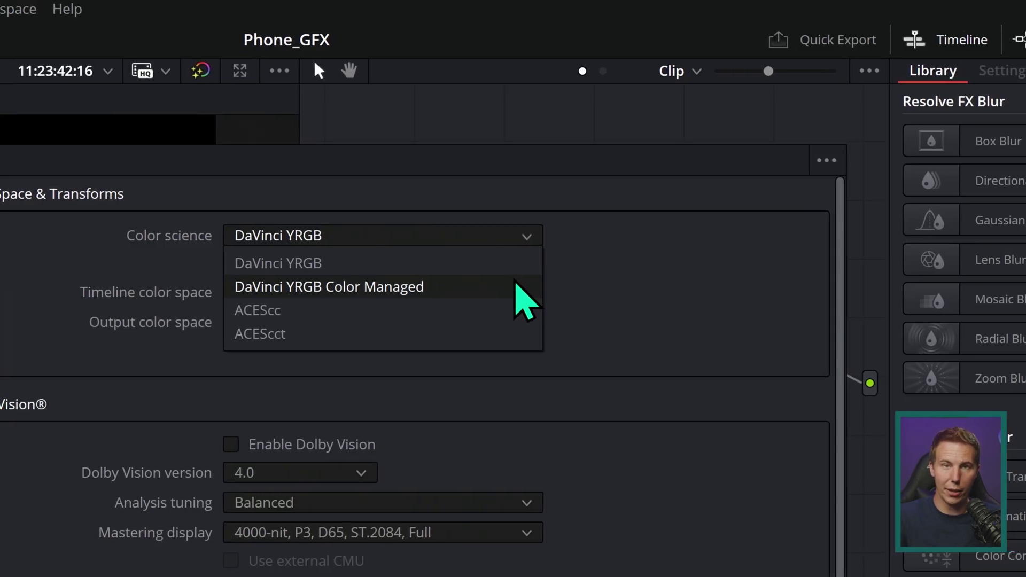
{"action": "left_click", "coordinate": [515, 287]}
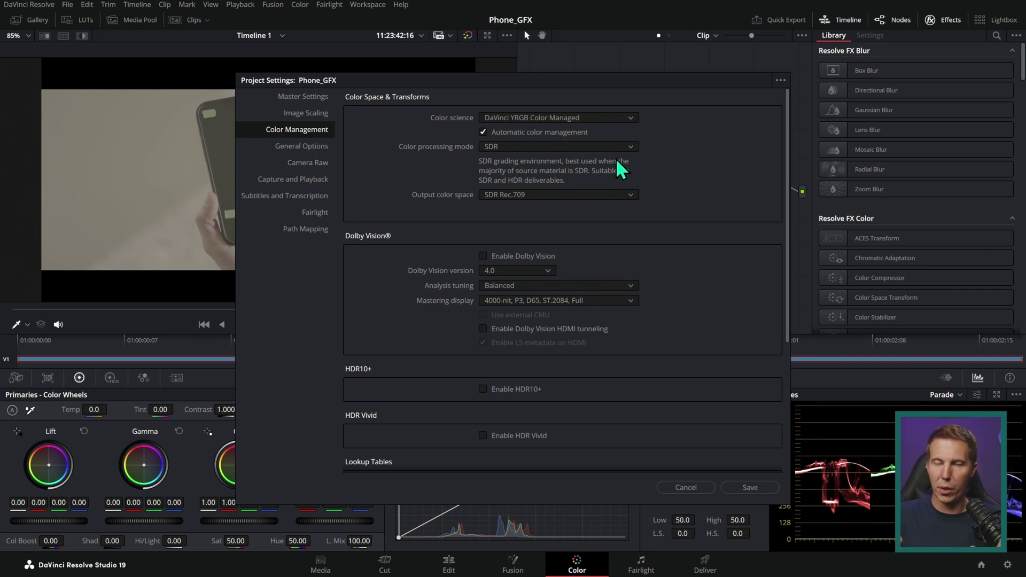
{"action": "left_click", "coordinate": [753, 489]}
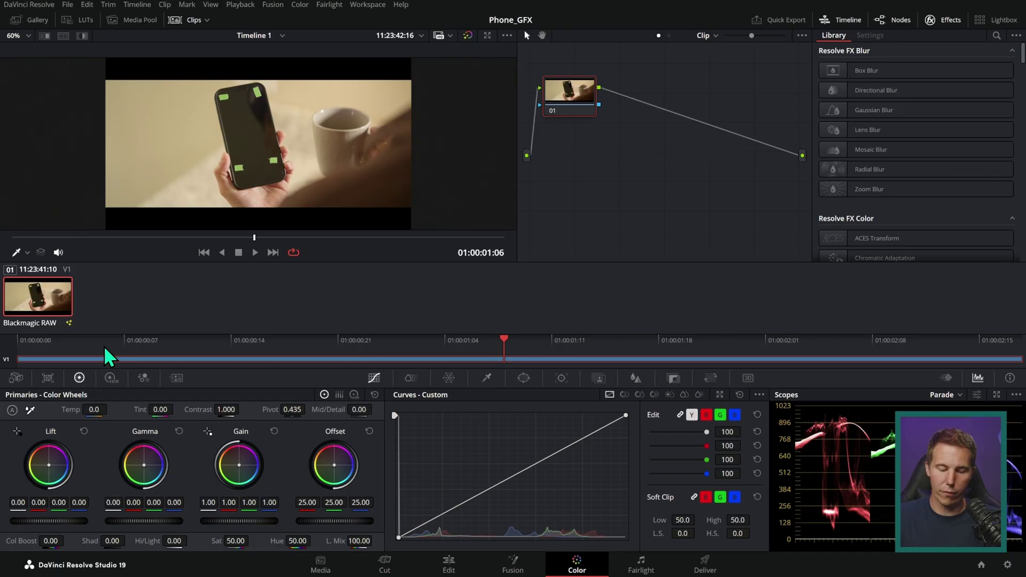
Place Coffee_Phone_Shot_wTrackingMarkers.mov on V1 after the RAW clip and select it in the timeline.
{"action": "left_click", "coordinate": [449, 563]}
{"action": "left_click_drag", "start_coordinate": [185, 82], "coordinate": [818, 405]}
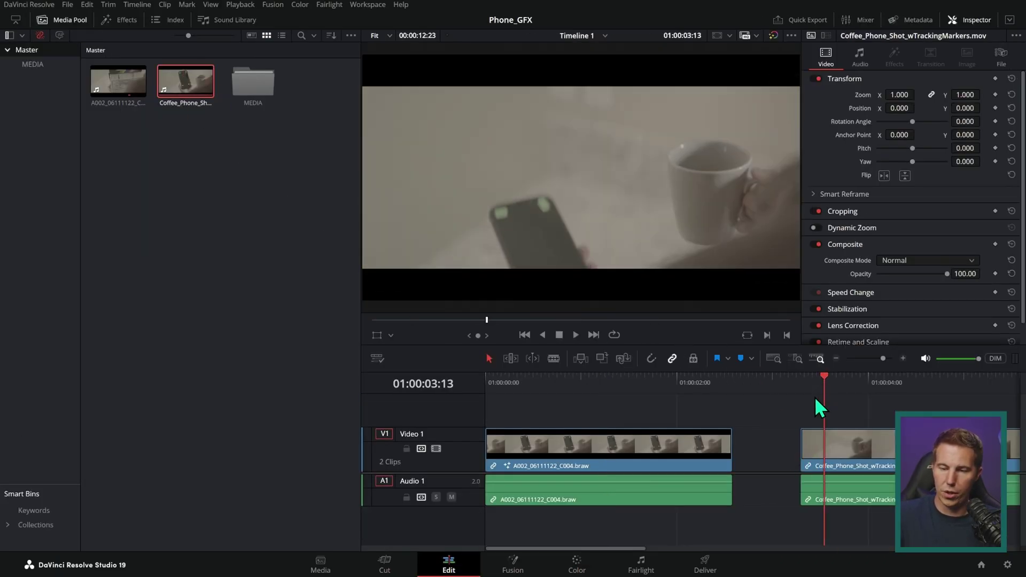
{"action": "left_click", "coordinate": [67, 23]}
{"action": "key", "text": "shift+z"}
{"action": "left_click_drag", "start_coordinate": [214, 384], "coordinate": [319, 402]}
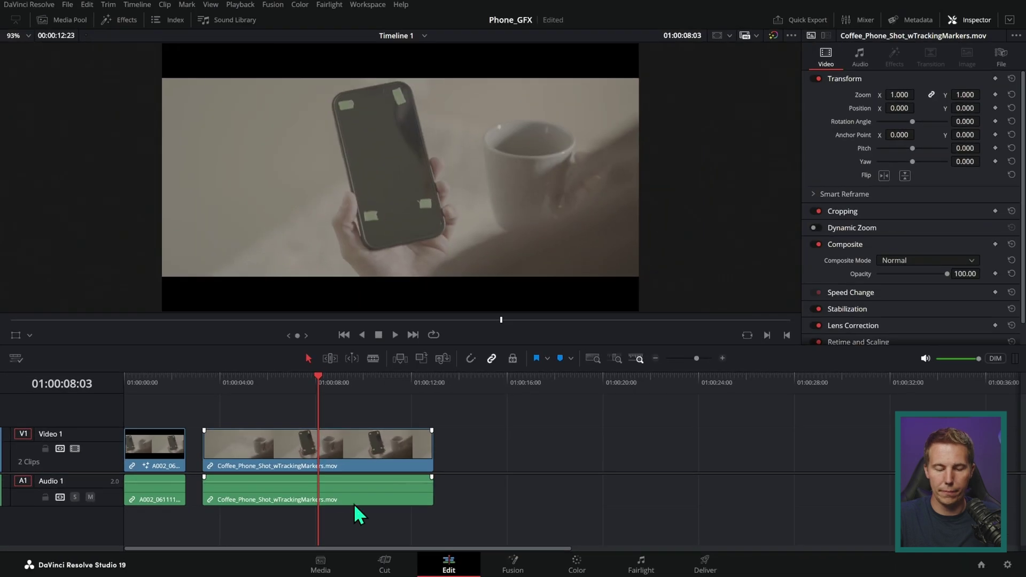
{"action": "left_click", "coordinate": [619, 357]}
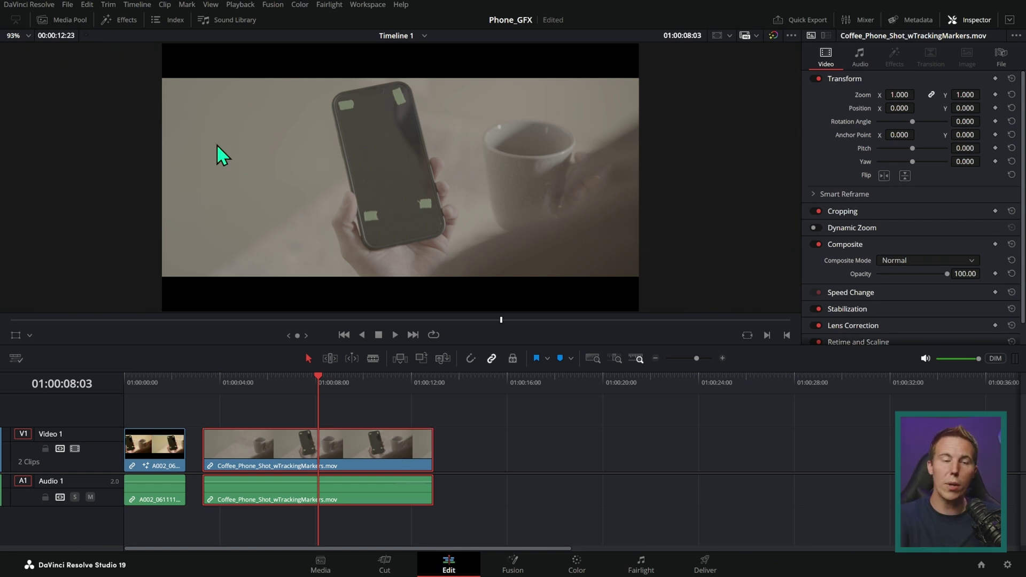
{"action": "left_click", "coordinate": [71, 20]}
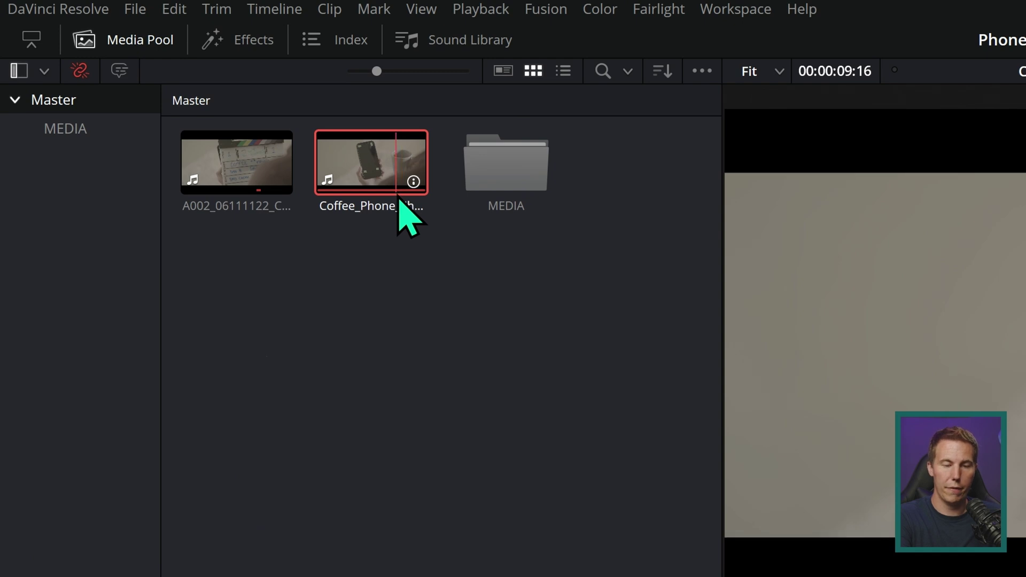
Assign Blackmagic Design Film Gen 5 as the phone clip's input colour space, then switch to the Color page.
{"action": "right_click", "coordinate": [197, 97]}
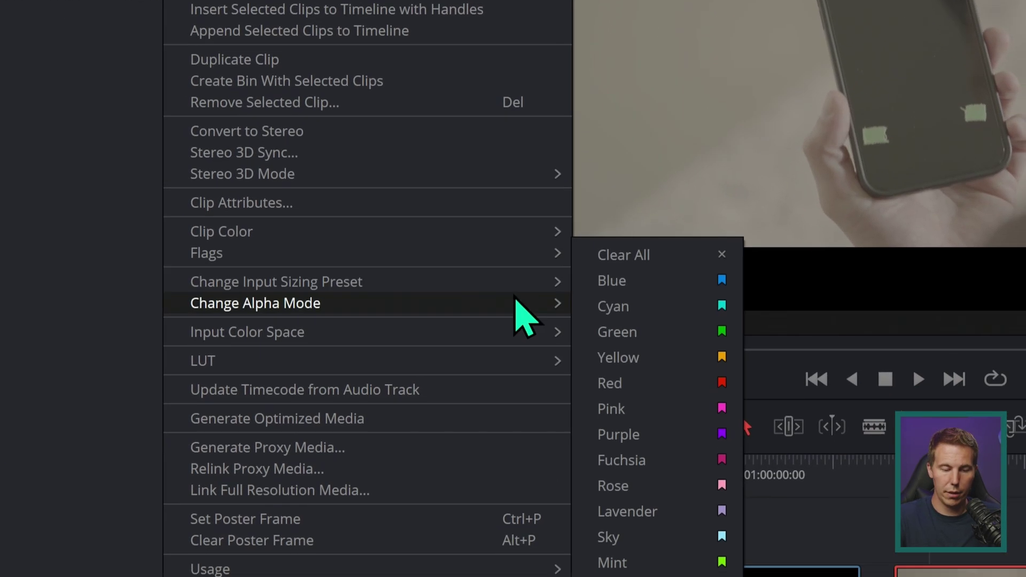
{"action": "mouse_move", "coordinate": [509, 333]}
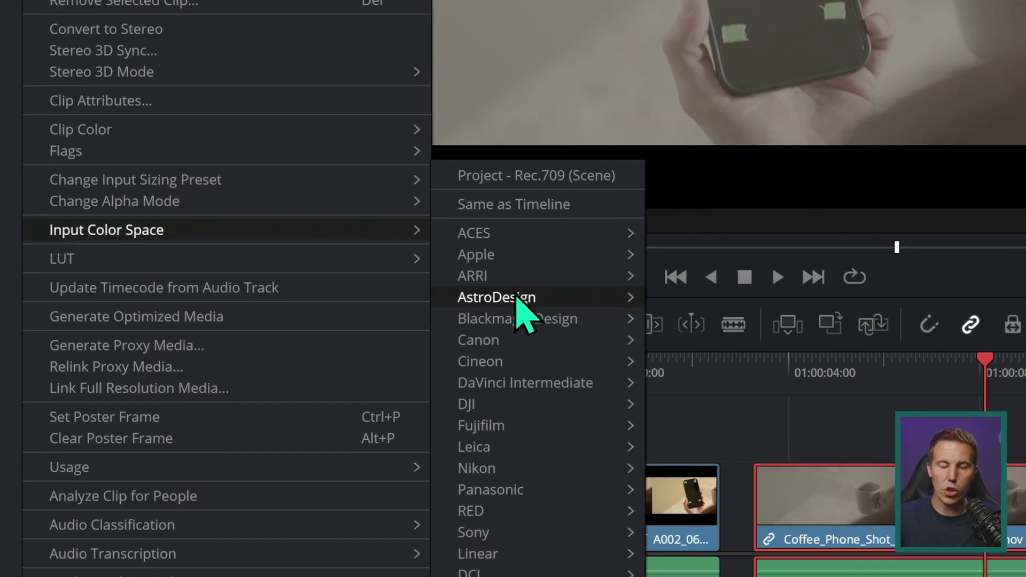
{"action": "mouse_move", "coordinate": [517, 360]}
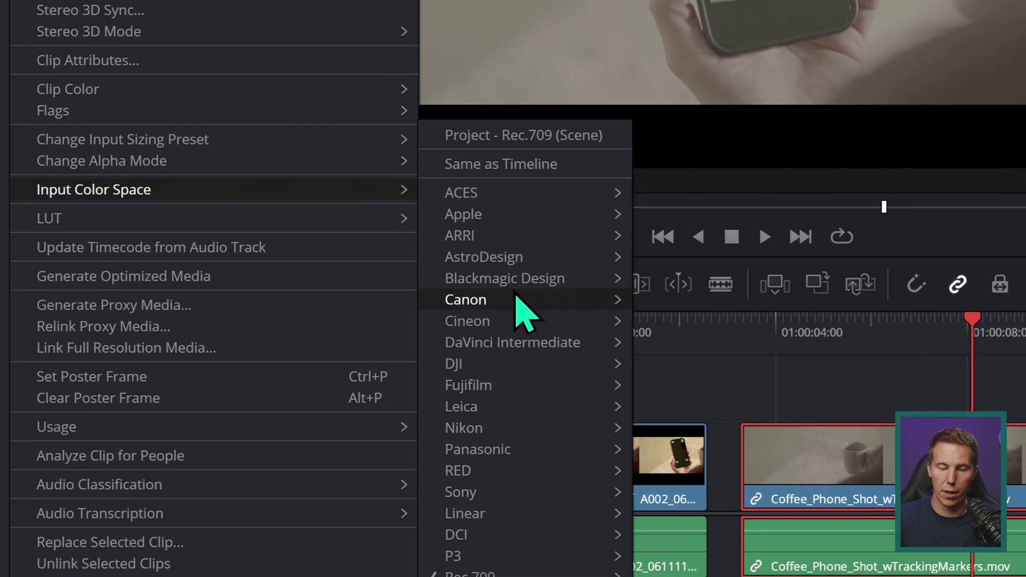
{"action": "mouse_move", "coordinate": [454, 286]}
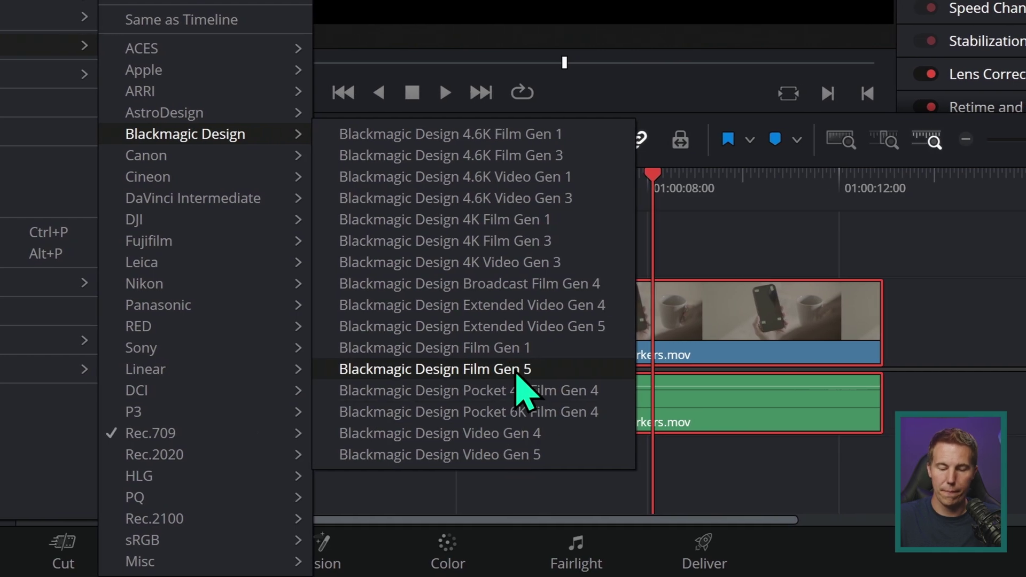
{"action": "left_click", "coordinate": [517, 370]}
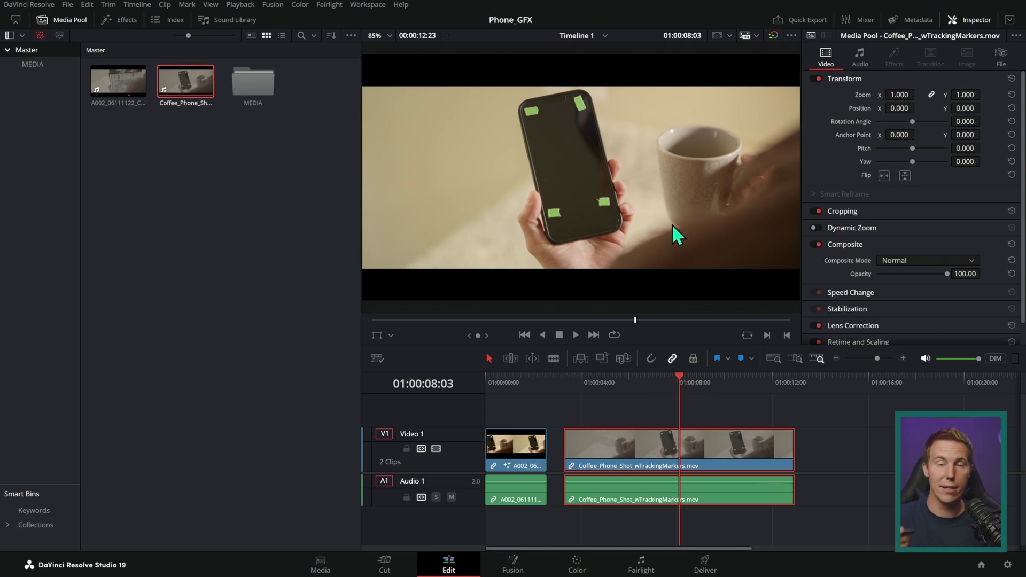
{"action": "key", "text": "shift+6"}
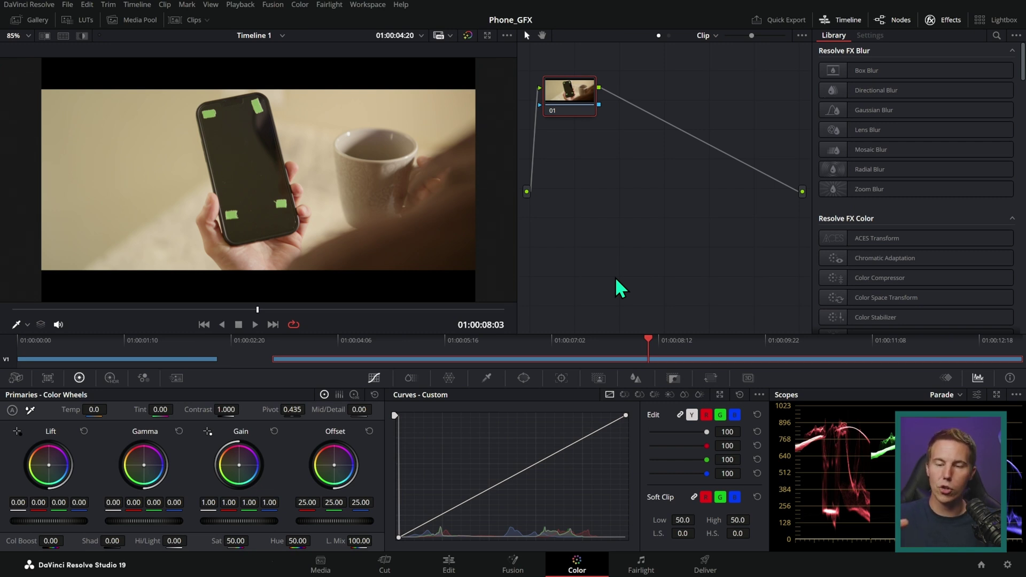
{"action": "left_click_drag", "start_coordinate": [458, 503], "coordinate": [464, 513]}
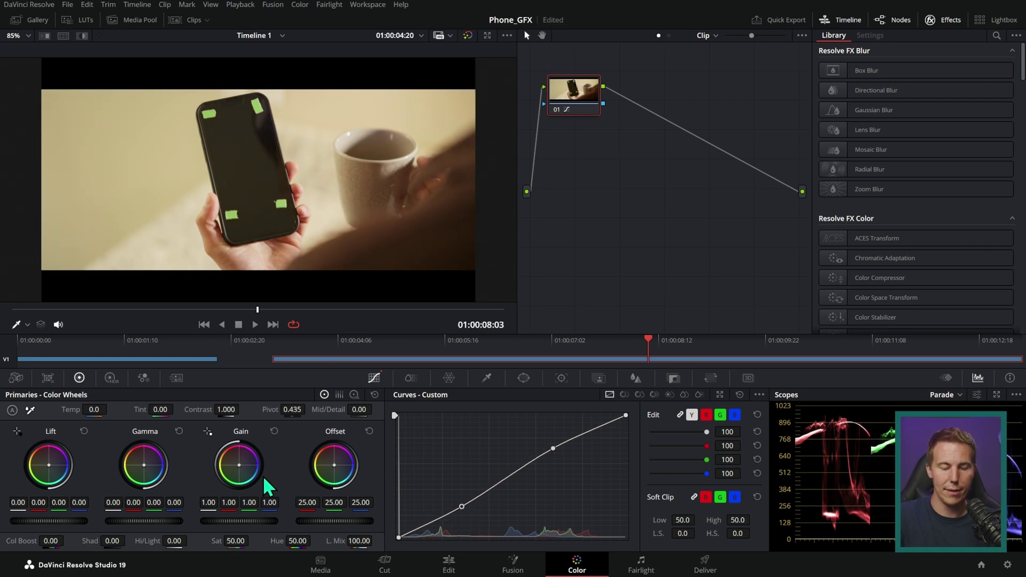
{"action": "left_click_drag", "start_coordinate": [262, 481], "coordinate": [254, 485]}
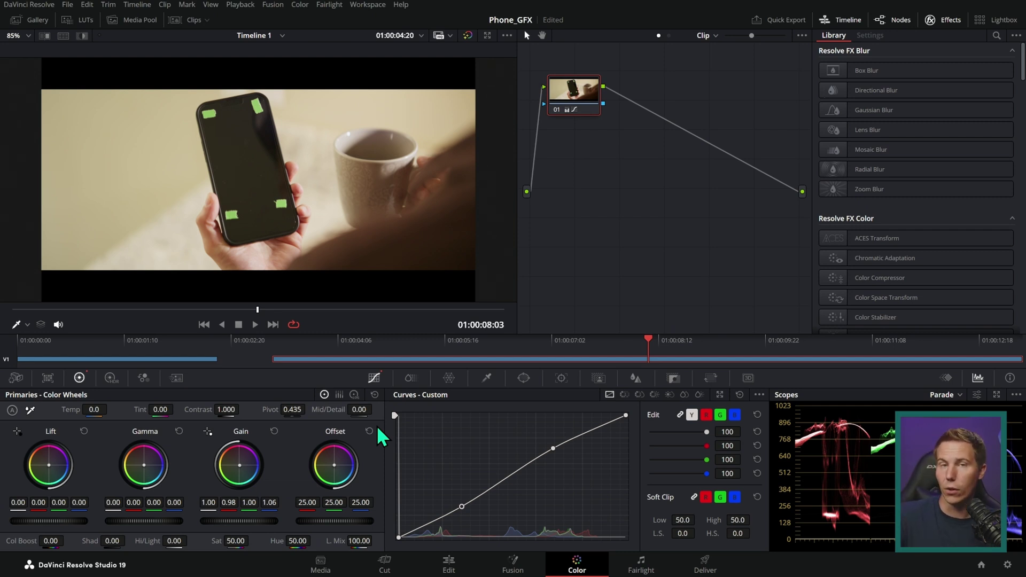
{"action": "key", "text": "ctrl+Home"}
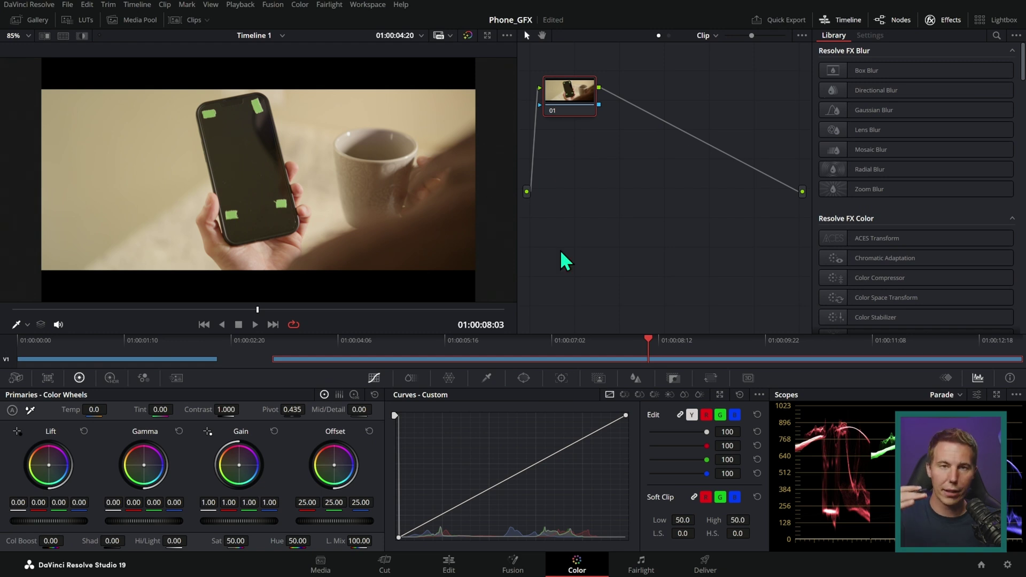
Nudge node 01 in the node graph, save the Phone_GFX project, and move to the Fusion page.
{"action": "left_click_drag", "start_coordinate": [570, 92], "coordinate": [599, 106]}
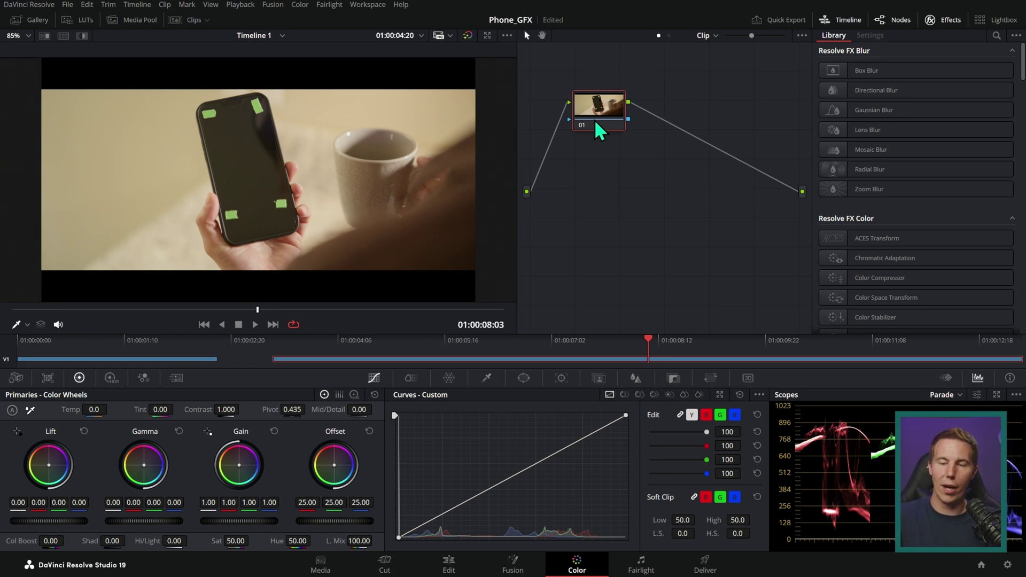
{"action": "left_click_drag", "start_coordinate": [594, 120], "coordinate": [607, 114]}
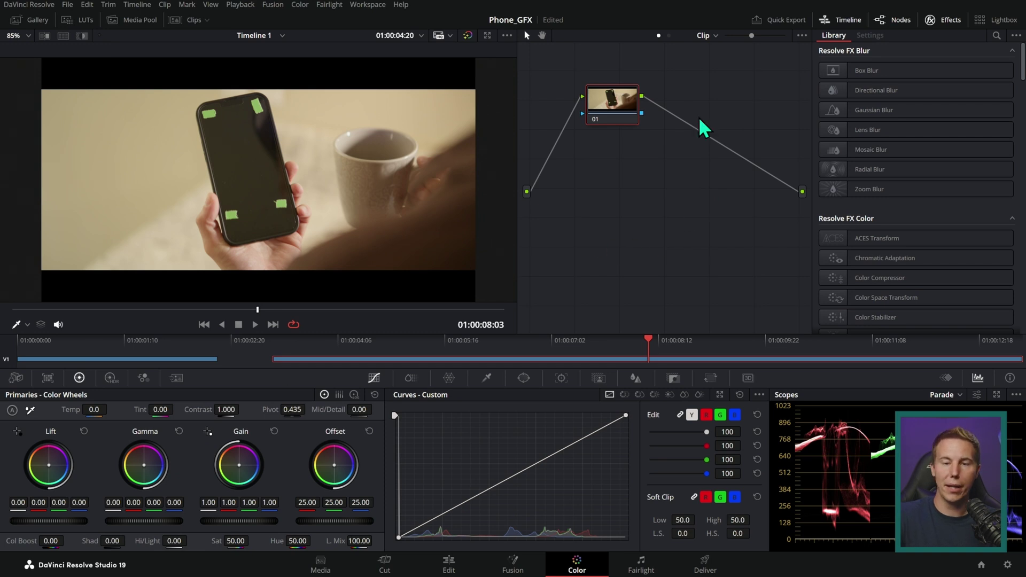
{"action": "key", "text": "ctrl+s"}
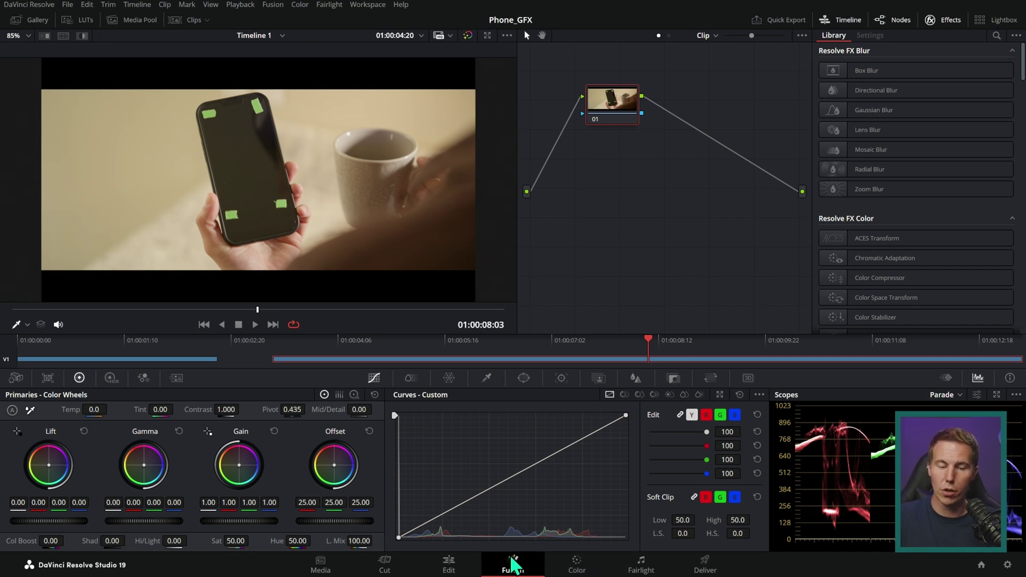
{"action": "left_click", "coordinate": [513, 563]}
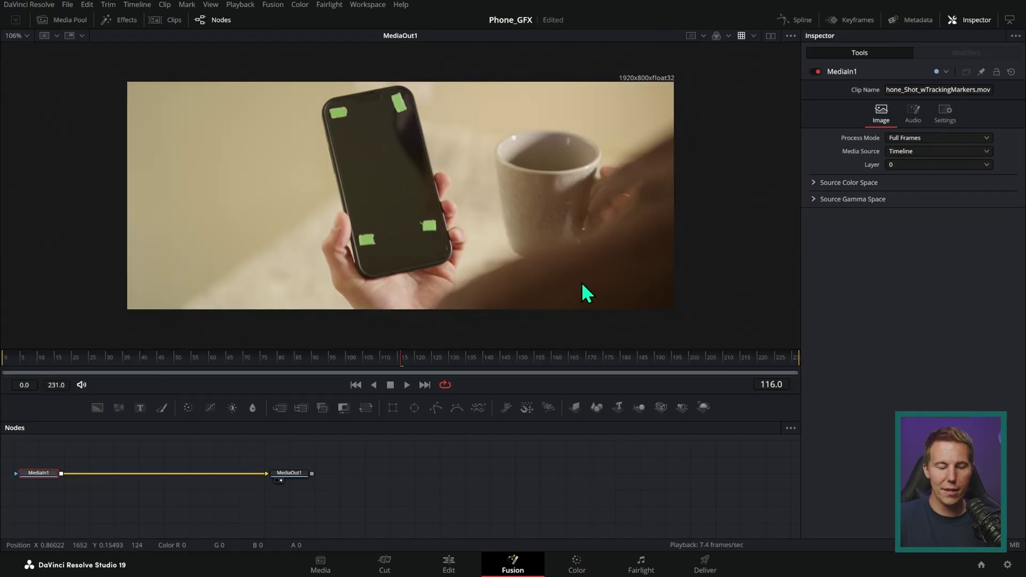
Recentre the node view, glance at the Color page, and drag Phone_Screen-sRGB.png into the Fusion nodes.
{"action": "left_click_drag", "start_coordinate": [446, 474], "coordinate": [615, 470]}
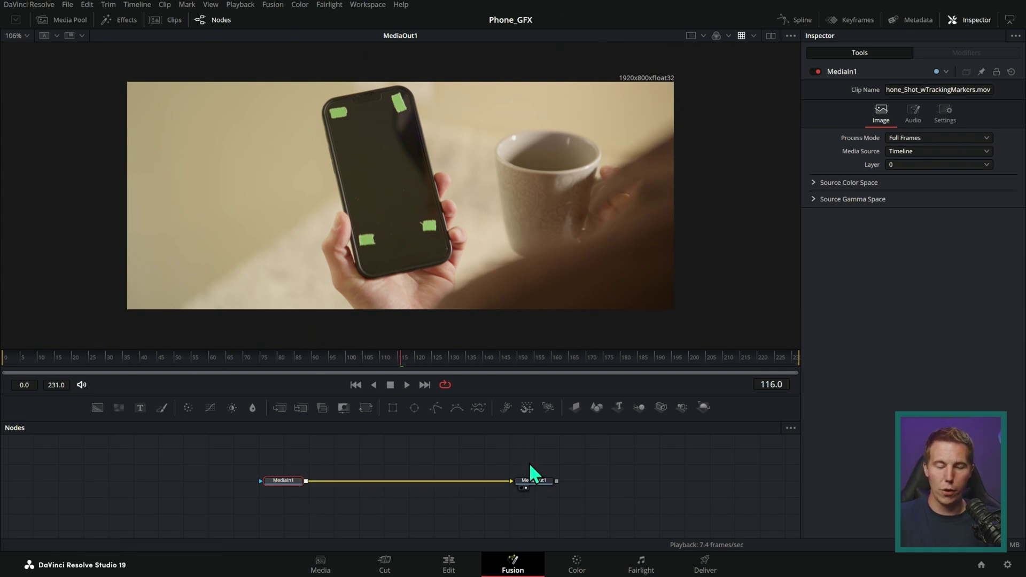
{"action": "left_click", "coordinate": [572, 561]}
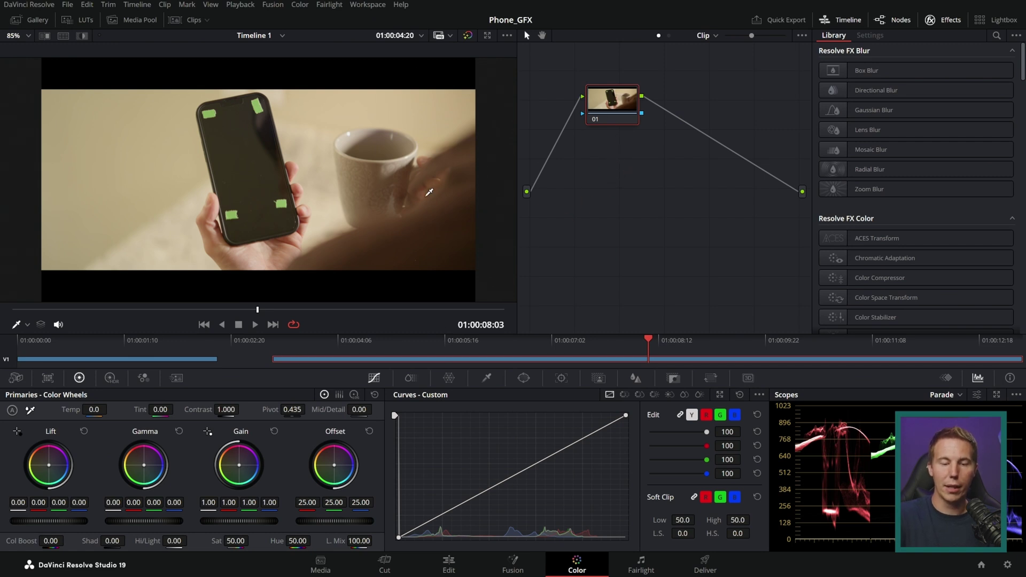
{"action": "left_click", "coordinate": [514, 558]}
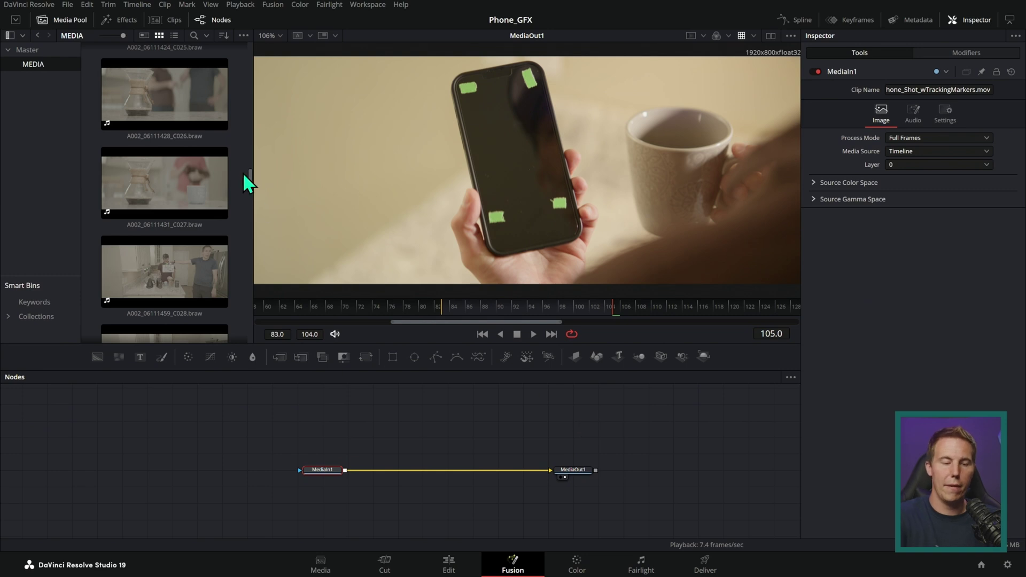
{"action": "left_click_drag", "start_coordinate": [248, 181], "coordinate": [251, 281]}
Corner-pin the text-message screen onto the phone by aligning its corners, then view it on the Color page.
{"action": "left_click_drag", "start_coordinate": [164, 125], "coordinate": [345, 471]}
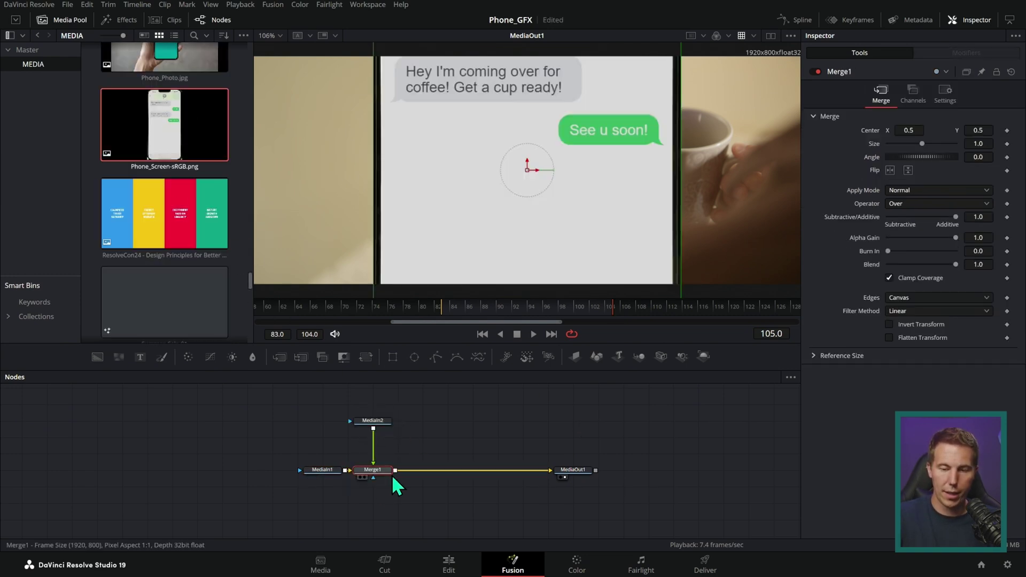
{"action": "left_click", "coordinate": [70, 20]}
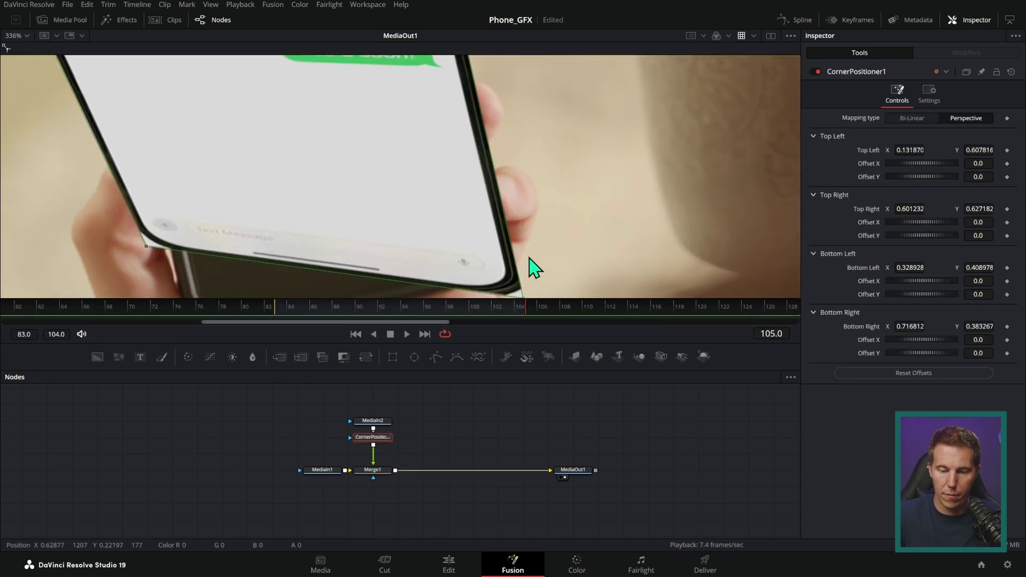
{"action": "left_click_drag", "start_coordinate": [531, 268], "coordinate": [529, 224]}
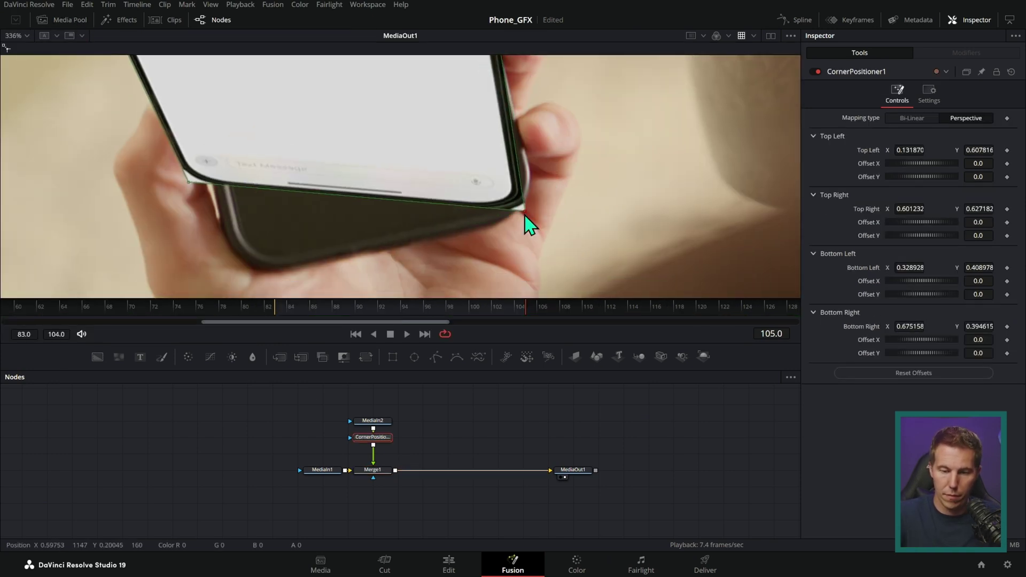
{"action": "scroll", "coordinate": [531, 235], "scroll_direction": "up", "scroll_amount": 8}
{"action": "left_click_drag", "start_coordinate": [231, 172], "coordinate": [268, 90]}
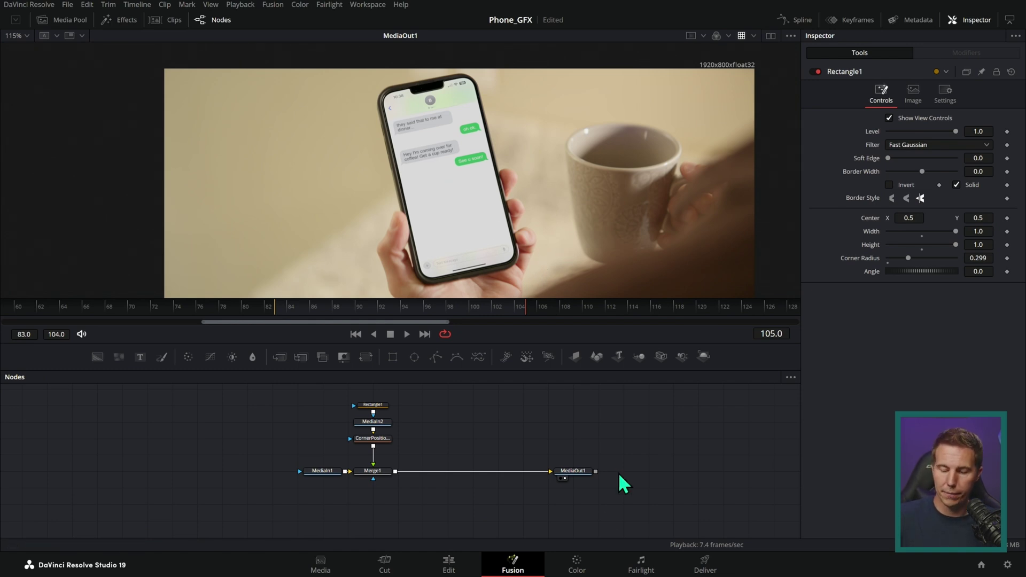
{"action": "left_click", "coordinate": [575, 564]}
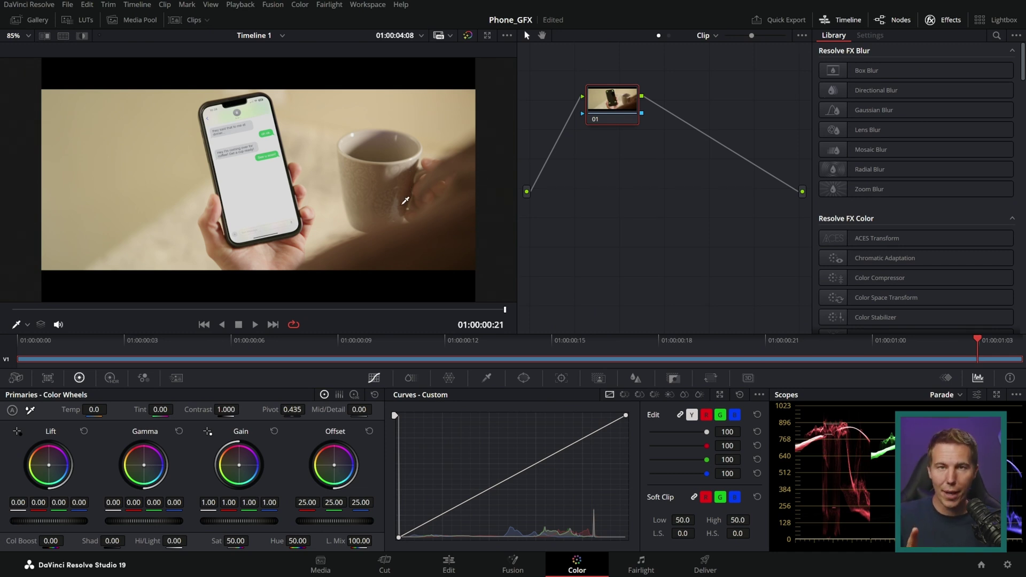
Change the Color Management colour science to plain DaVinci YRGB and save the project settings.
{"action": "left_click", "coordinate": [1007, 565]}
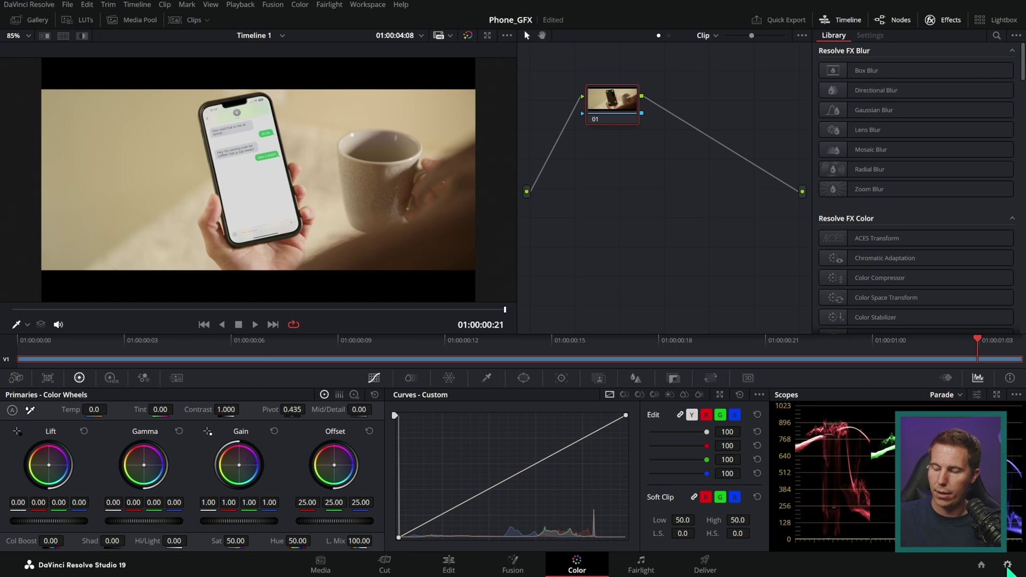
{"action": "left_click", "coordinate": [597, 119]}
{"action": "left_click", "coordinate": [595, 132]}
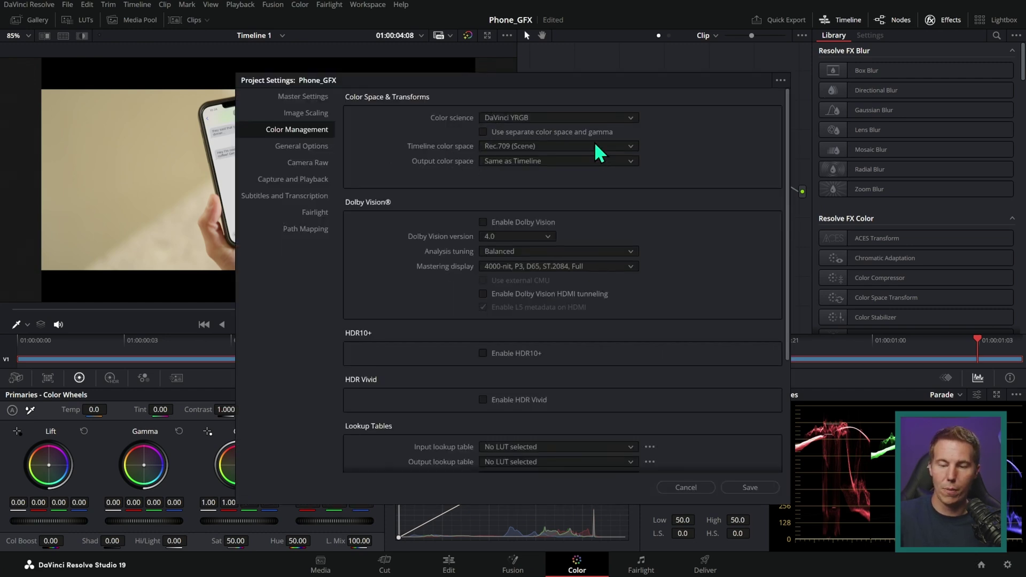
{"action": "left_click", "coordinate": [750, 486]}
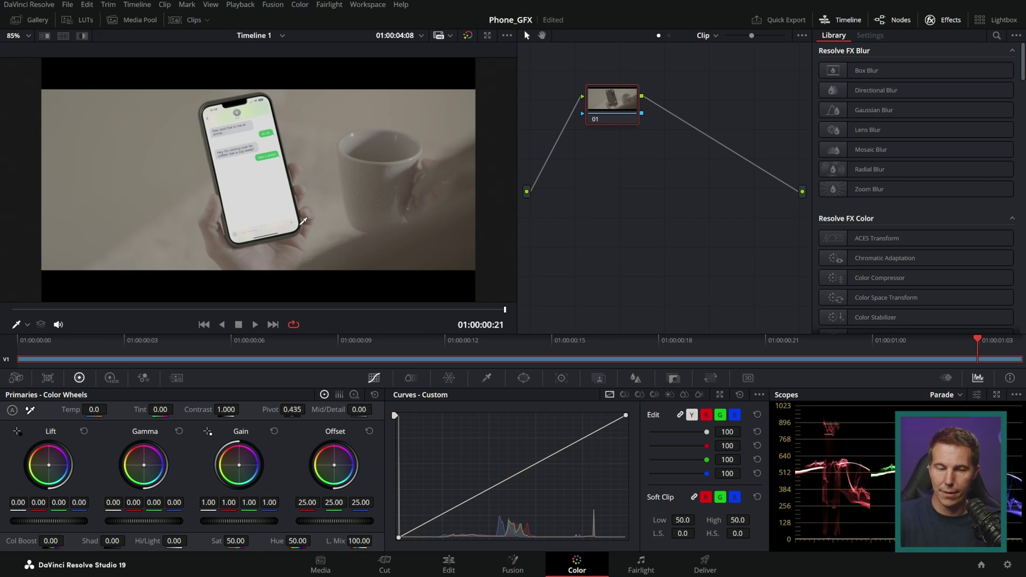
{"action": "scroll", "coordinate": [461, 187], "scroll_direction": "up", "scroll_amount": 2}
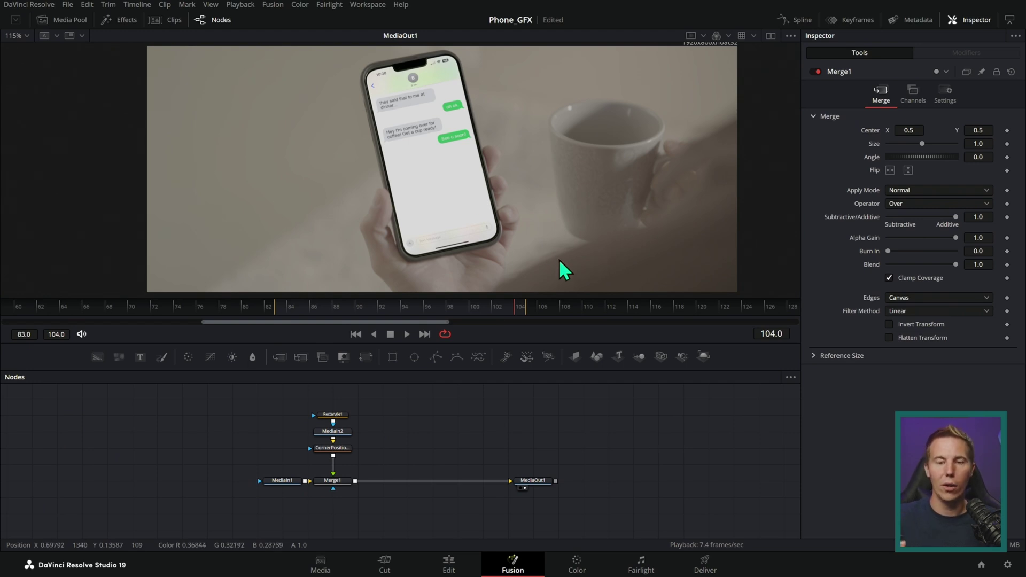
Save the project, lower the master Gamma wheel to -0.03 on Color, and return to Fusion.
{"action": "key", "text": "ctrl+s"}
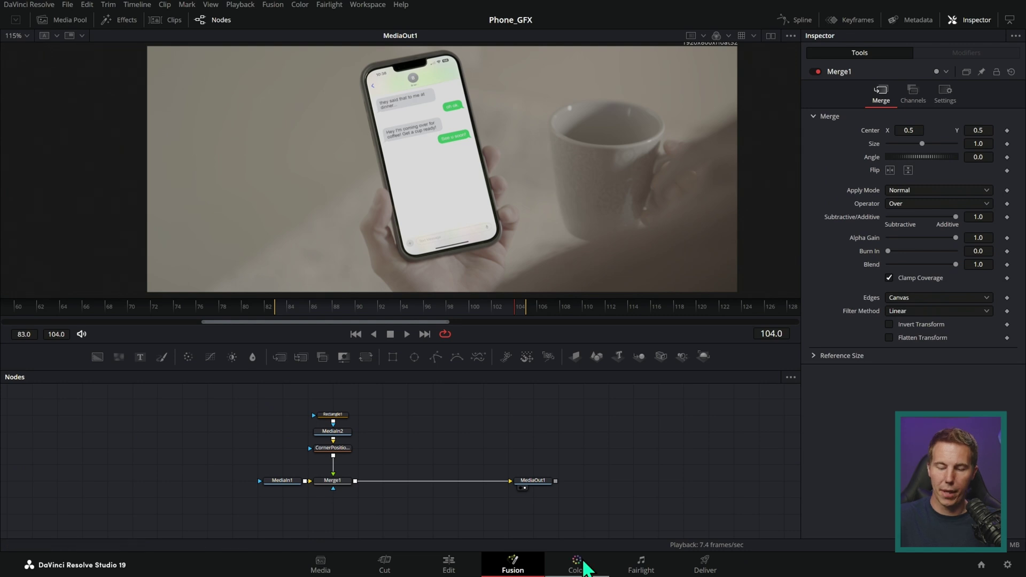
{"action": "left_click", "coordinate": [577, 562]}
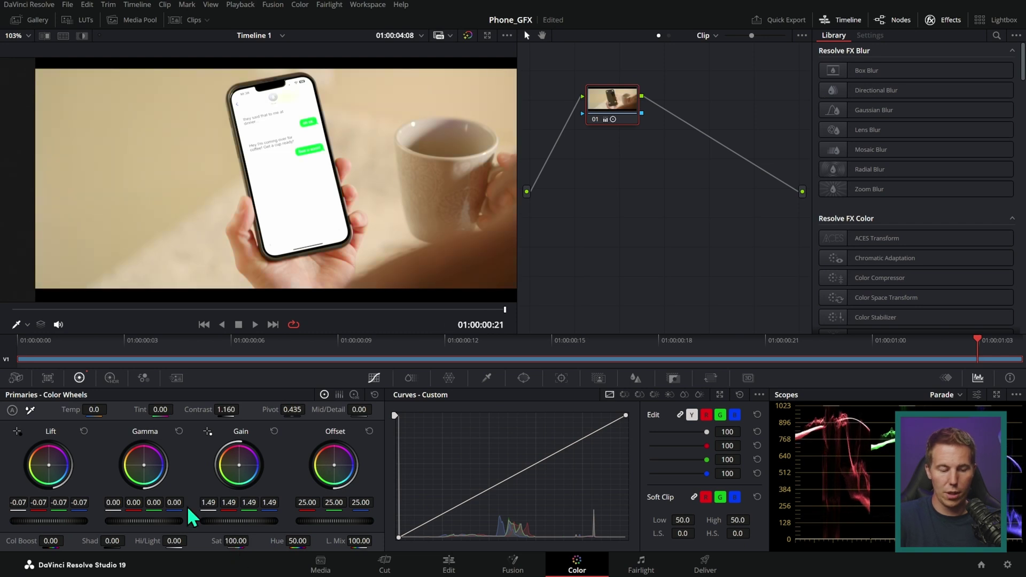
{"action": "left_click_drag", "start_coordinate": [184, 520], "coordinate": [102, 529]}
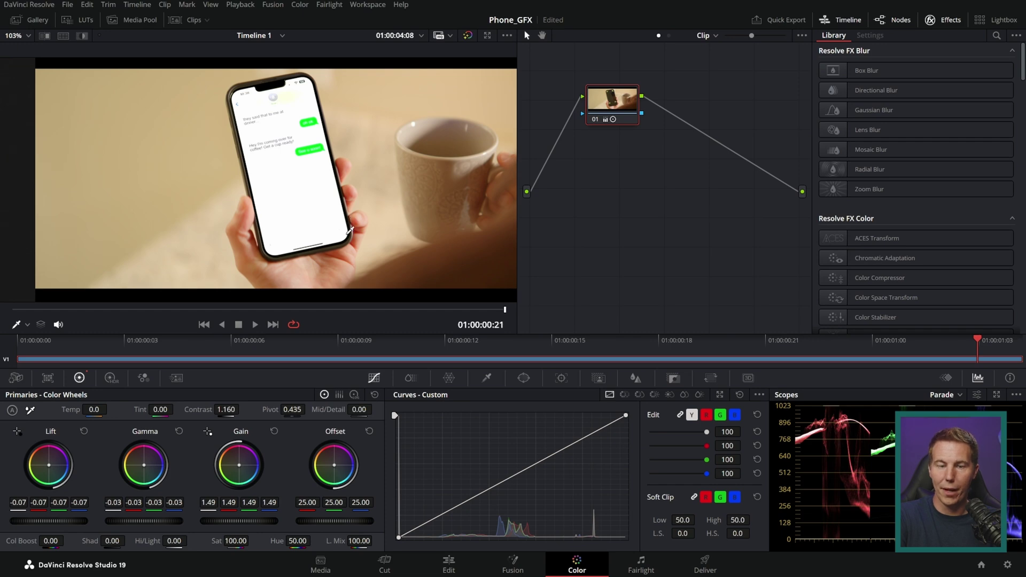
{"action": "left_click", "coordinate": [513, 563]}
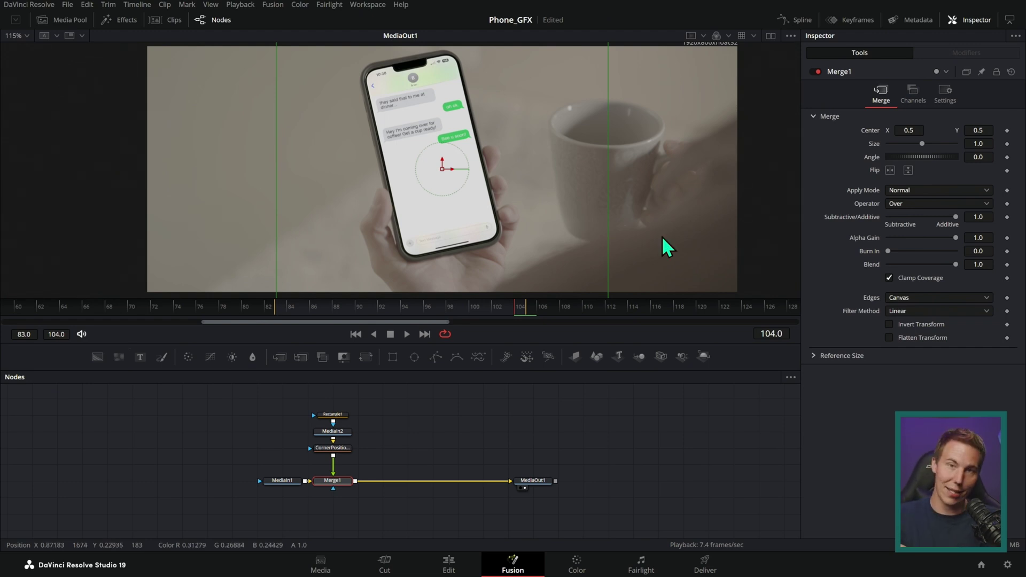
{"action": "left_click", "coordinate": [536, 235]}
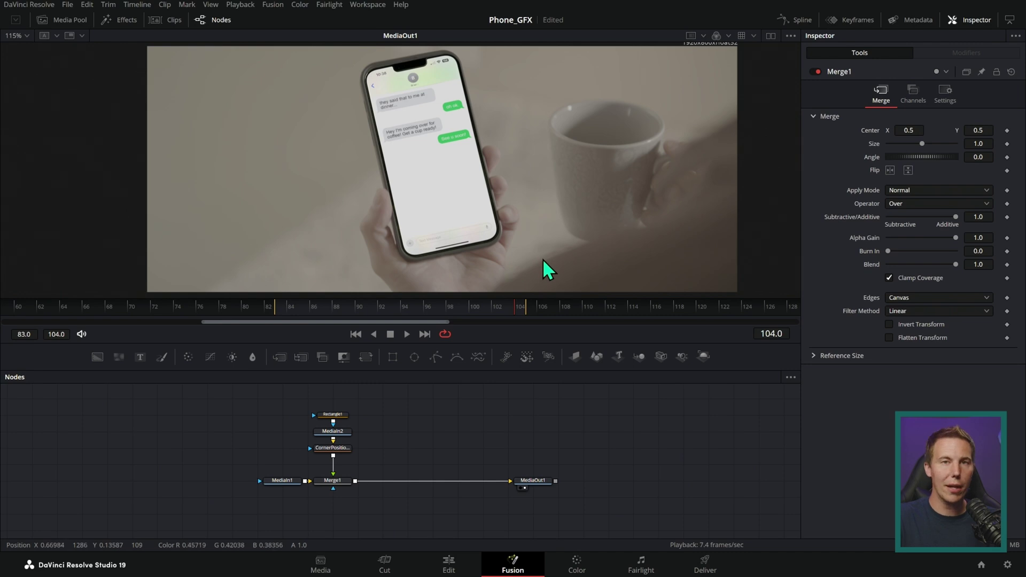
{"action": "scroll", "coordinate": [490, 435], "scroll_direction": "up", "scroll_amount": 2}
Add a BrightnessContrast node after MediaIn2 with gain 0.63, lift 0.3 and saturation 0.41, then view Color.
{"action": "left_click_drag", "start_coordinate": [436, 399], "coordinate": [420, 431]}
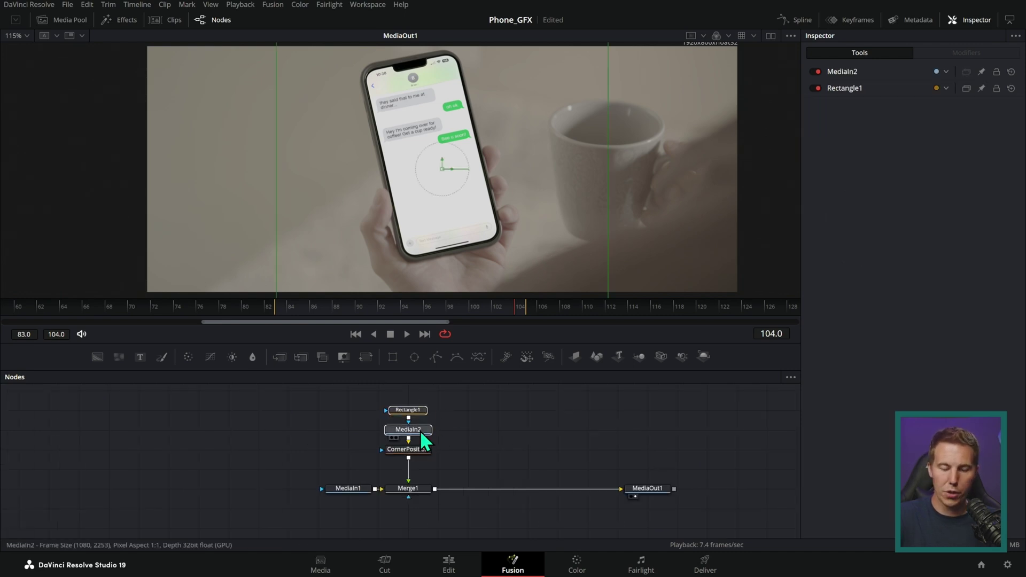
{"action": "left_click", "coordinate": [423, 434]}
{"action": "left_click_drag", "start_coordinate": [232, 356], "coordinate": [441, 422]}
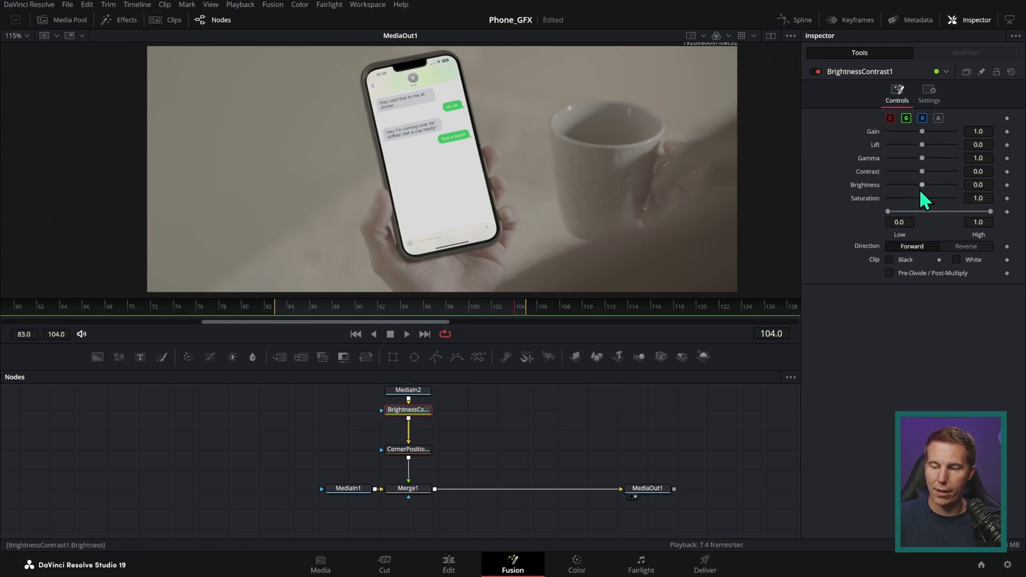
{"action": "left_click_drag", "start_coordinate": [922, 131], "coordinate": [907, 132]}
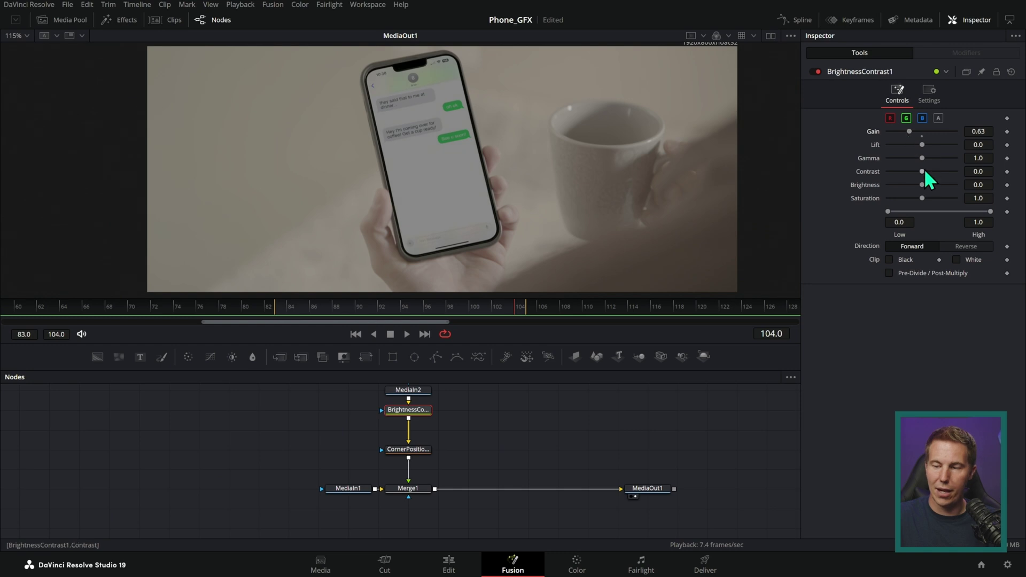
{"action": "left_click_drag", "start_coordinate": [922, 145], "coordinate": [932, 145]}
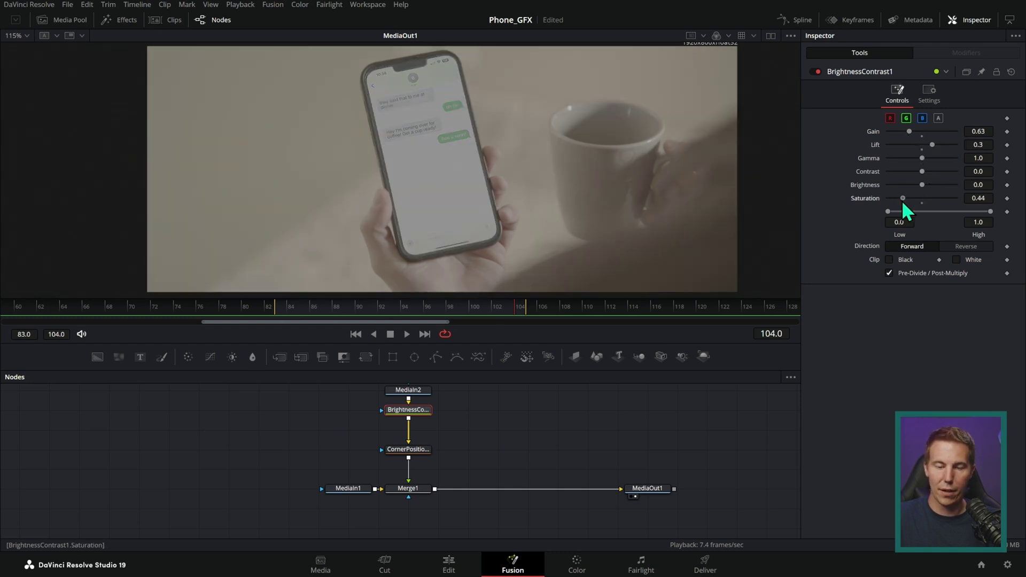
{"action": "left_click_drag", "start_coordinate": [902, 200], "coordinate": [901, 200]}
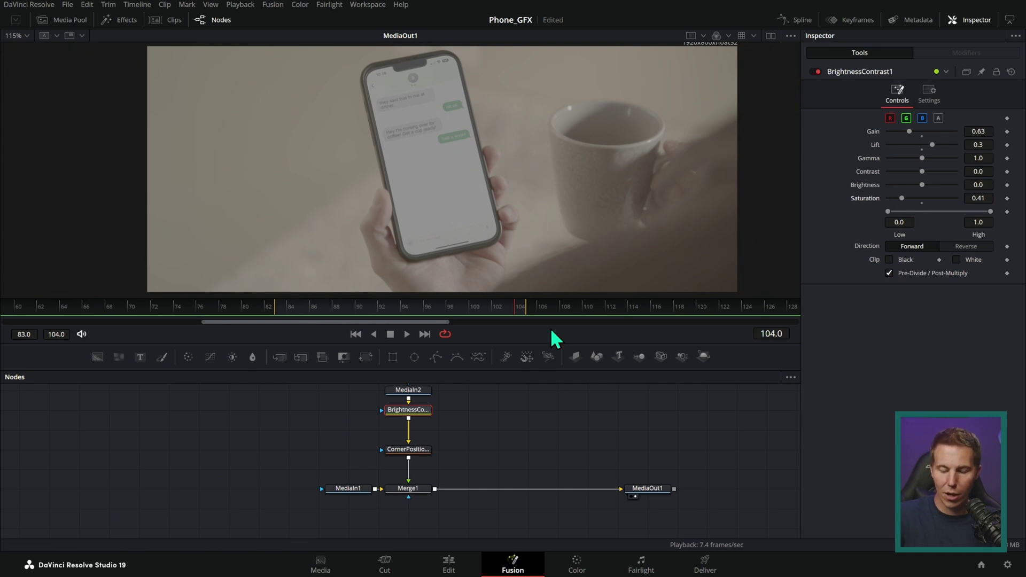
{"action": "left_click", "coordinate": [577, 566]}
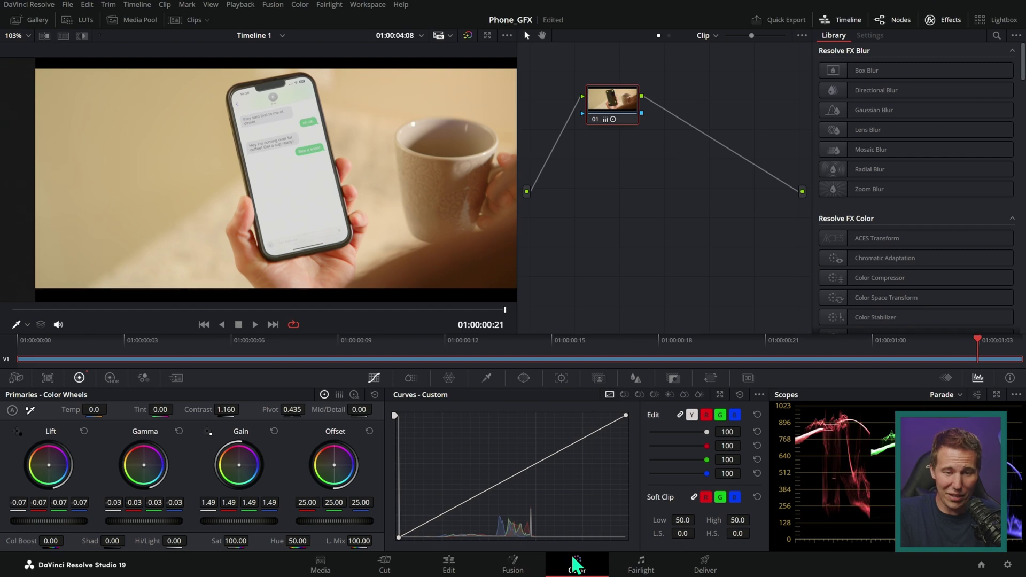
Mark the phone screen's tone on the curve and compare the Fusion and Color pages.
{"action": "scroll", "coordinate": [353, 148], "scroll_direction": "up", "scroll_amount": 5}
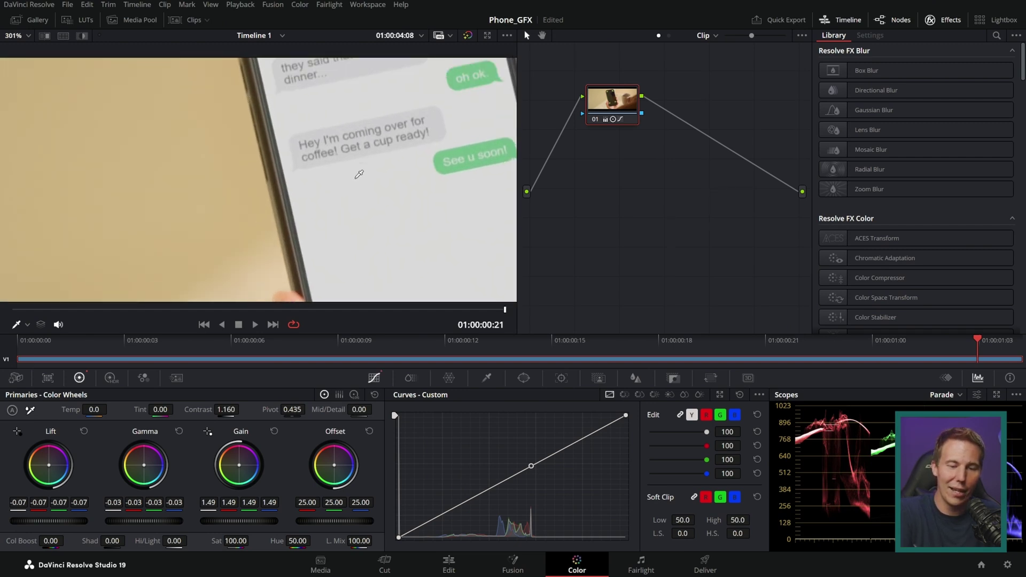
{"action": "left_click", "coordinate": [353, 148]}
{"action": "left_click", "coordinate": [513, 566]}
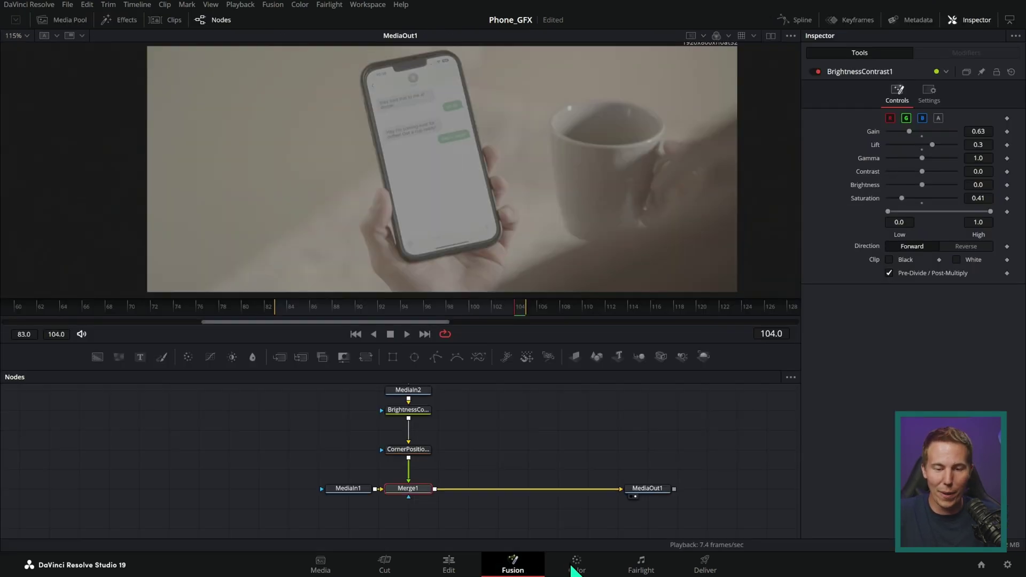
{"action": "left_click", "coordinate": [575, 570]}
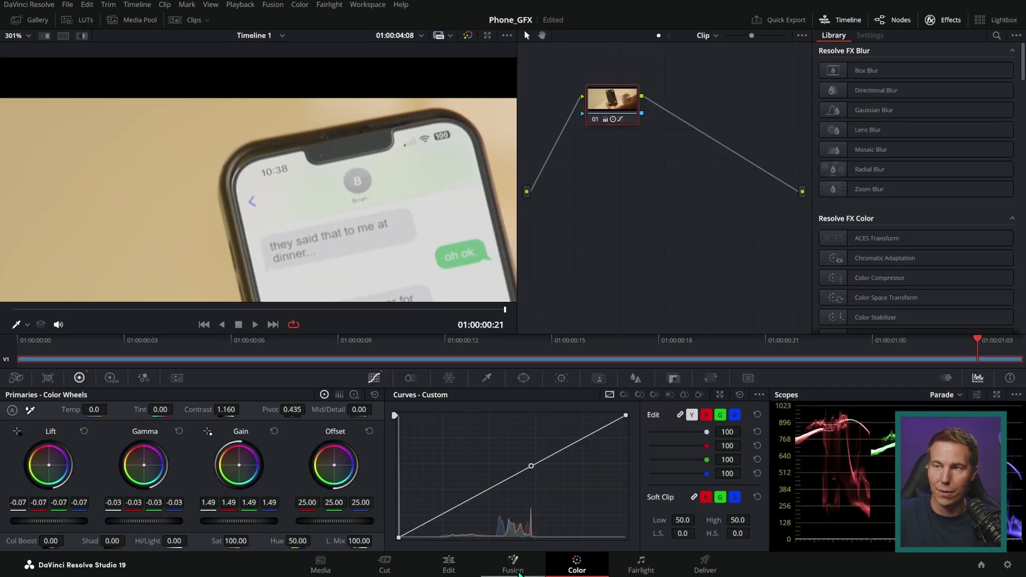
Export the clip's grade as a 65-point cube LUT saved to the desktop.
{"action": "left_click", "coordinate": [188, 20]}
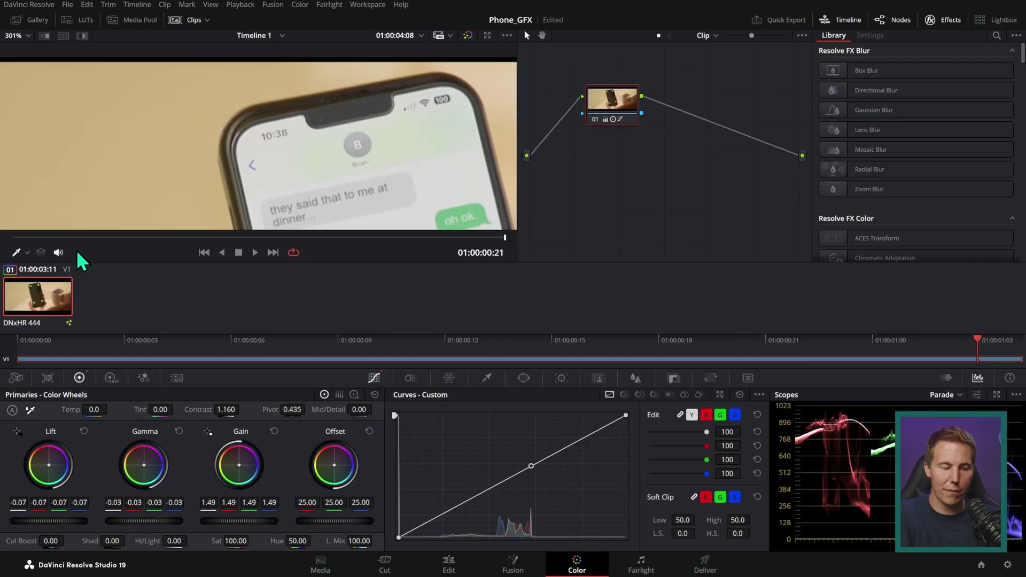
{"action": "right_click", "coordinate": [51, 295]}
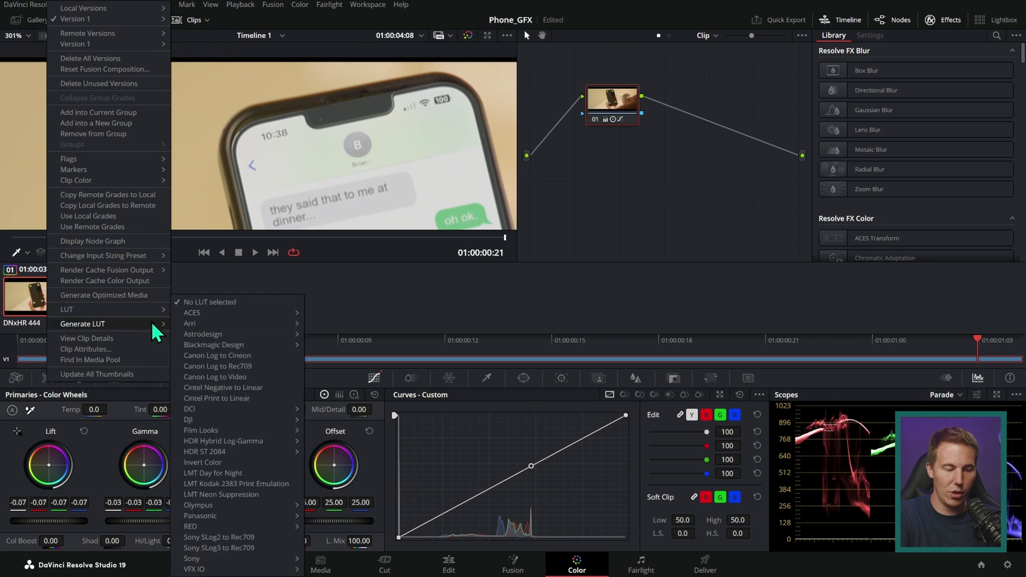
{"action": "mouse_move", "coordinate": [160, 324]}
{"action": "left_click", "coordinate": [206, 351]}
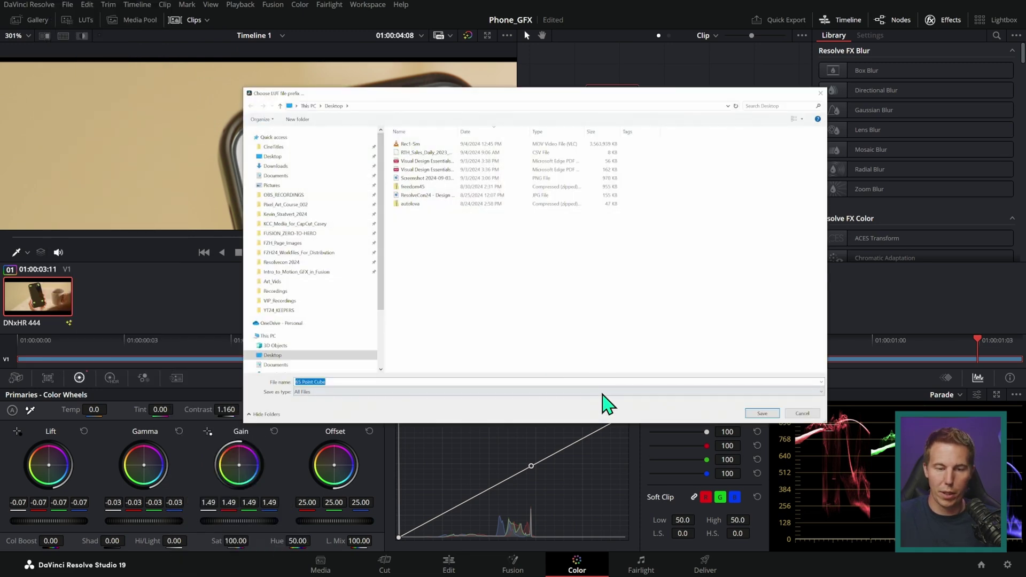
{"action": "left_click", "coordinate": [759, 413]}
Load the desktop 65 Point Cube LUT as the Fusion View LUT on the MediaOut1 viewer.
{"action": "left_click", "coordinate": [516, 567]}
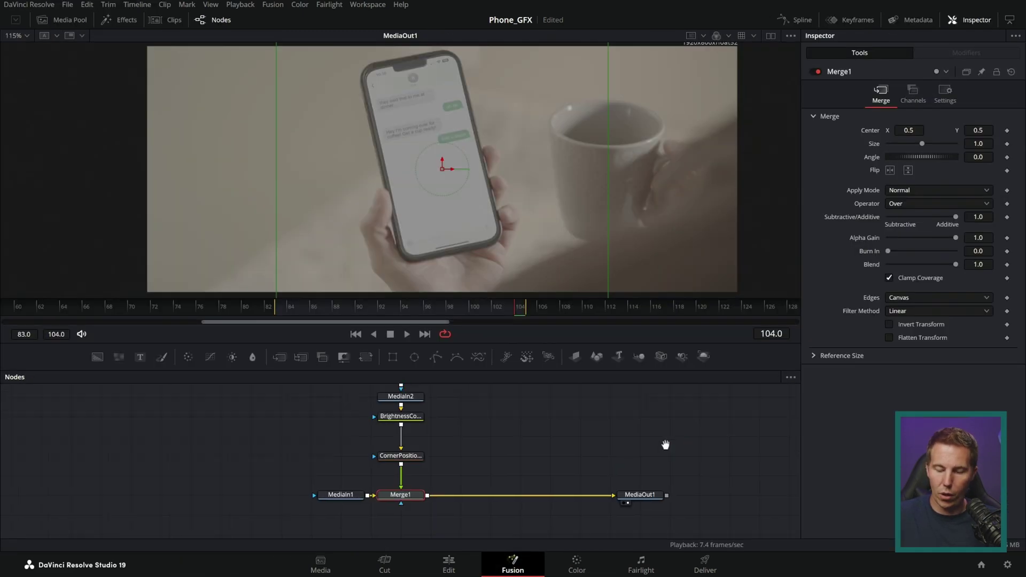
{"action": "left_click", "coordinate": [561, 507]}
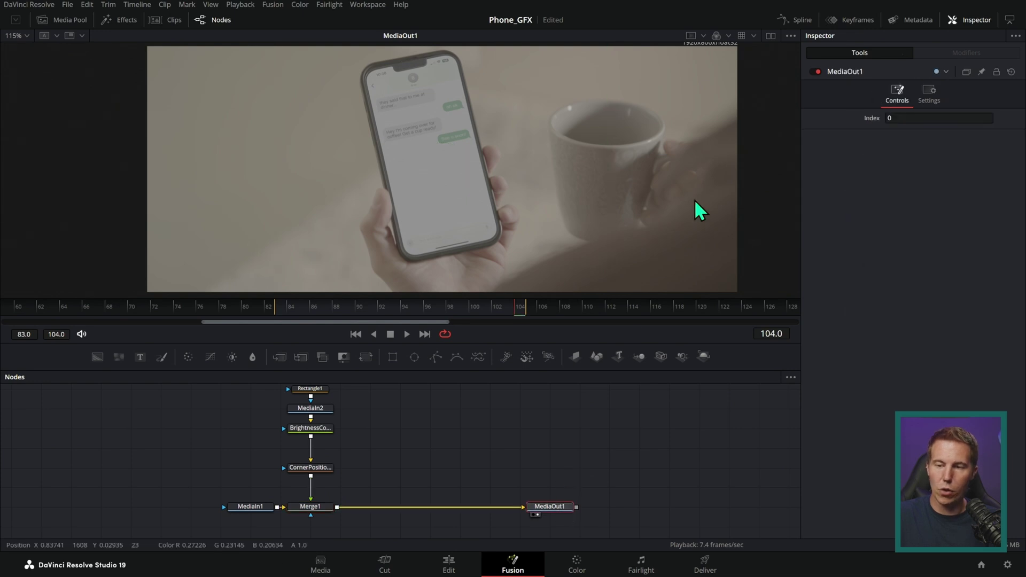
{"action": "left_click", "coordinate": [754, 37]}
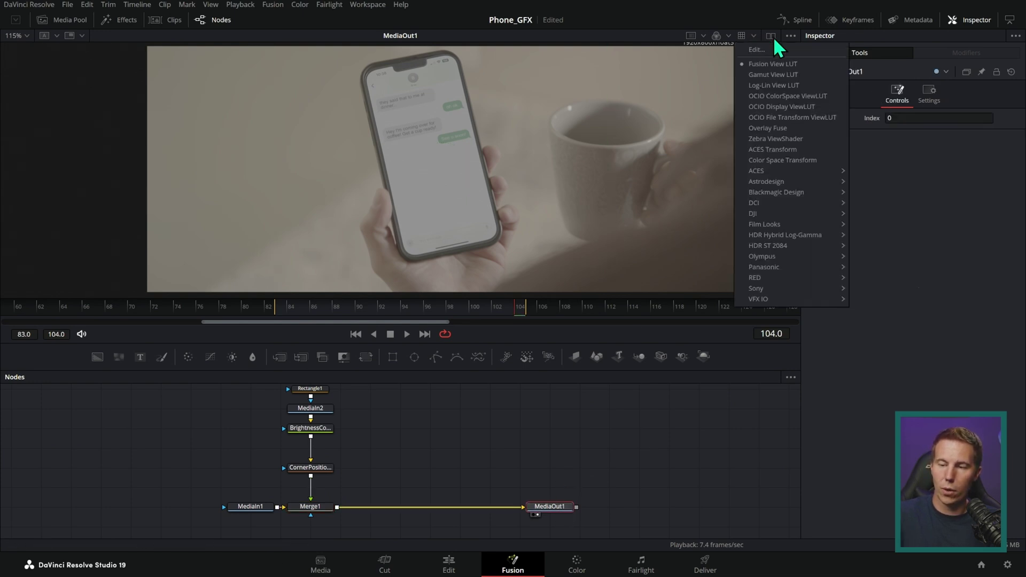
{"action": "left_click", "coordinate": [775, 57]}
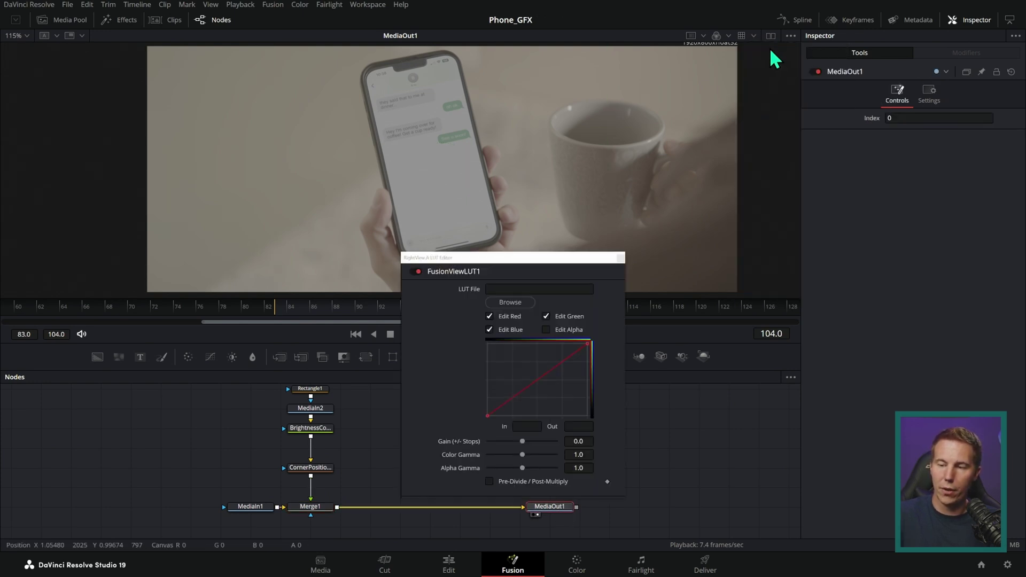
{"action": "left_click", "coordinate": [512, 303]}
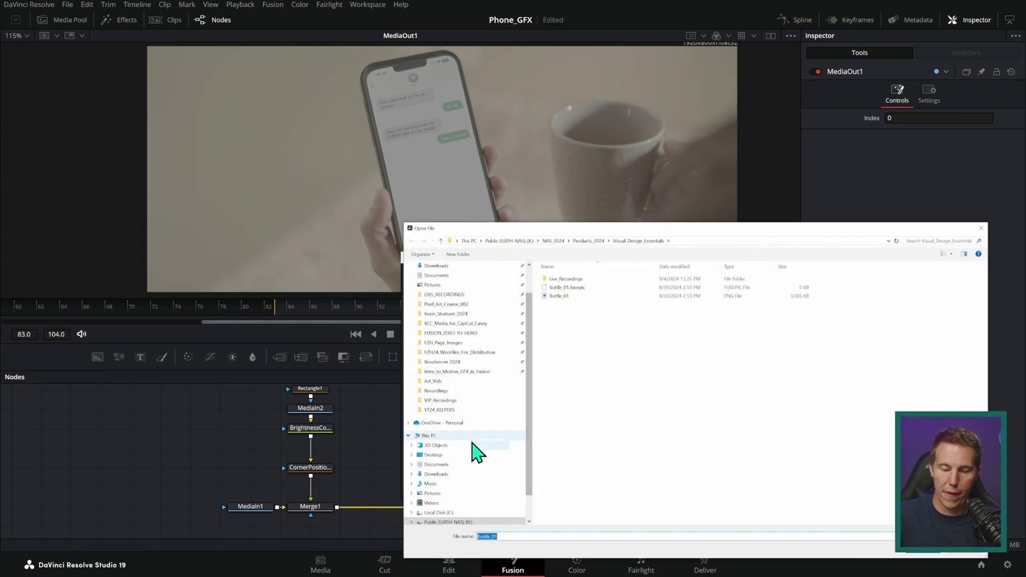
{"action": "left_click", "coordinate": [476, 455]}
{"action": "left_click", "coordinate": [582, 280]}
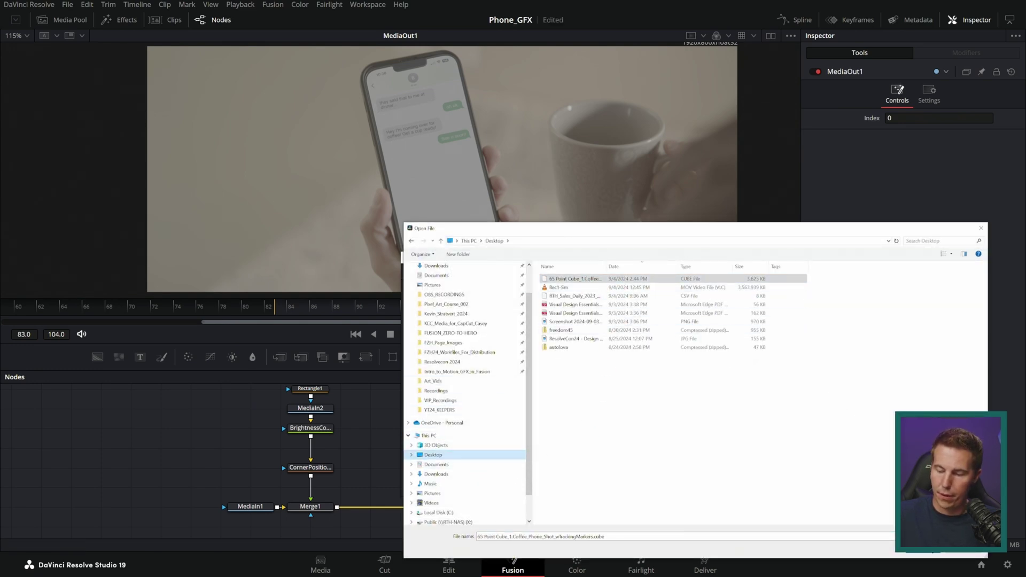
{"action": "left_click", "coordinate": [928, 550]}
{"action": "left_click", "coordinate": [620, 258]}
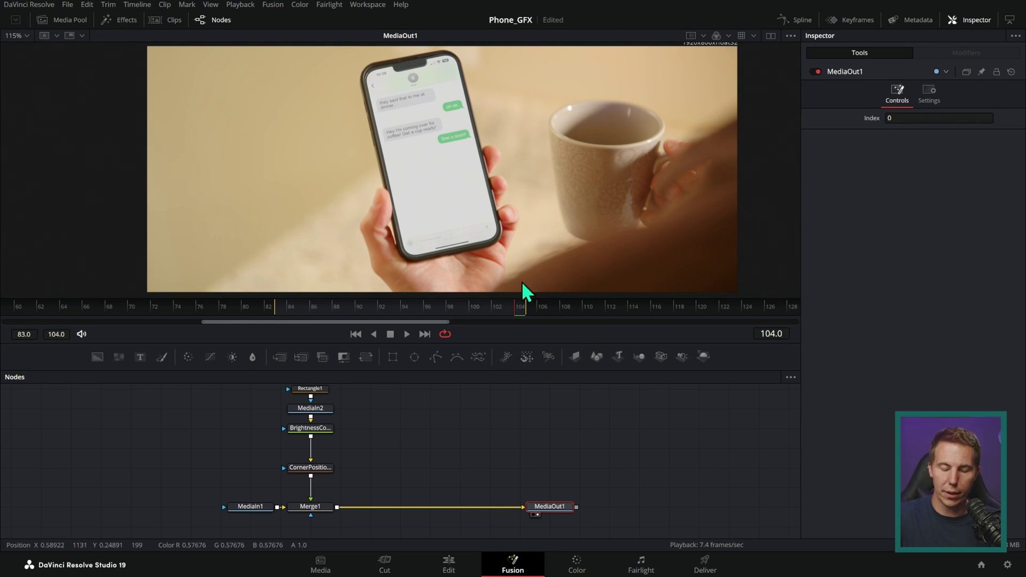
Flip between the Color and Fusion pages to compare the composite's look.
{"action": "left_click", "coordinate": [556, 562]}
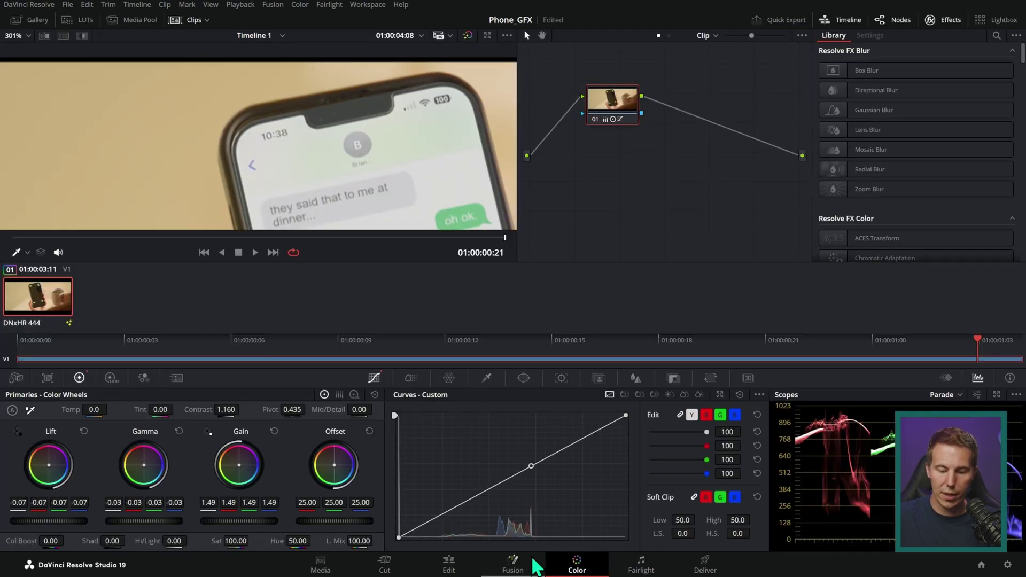
{"action": "left_click", "coordinate": [513, 564]}
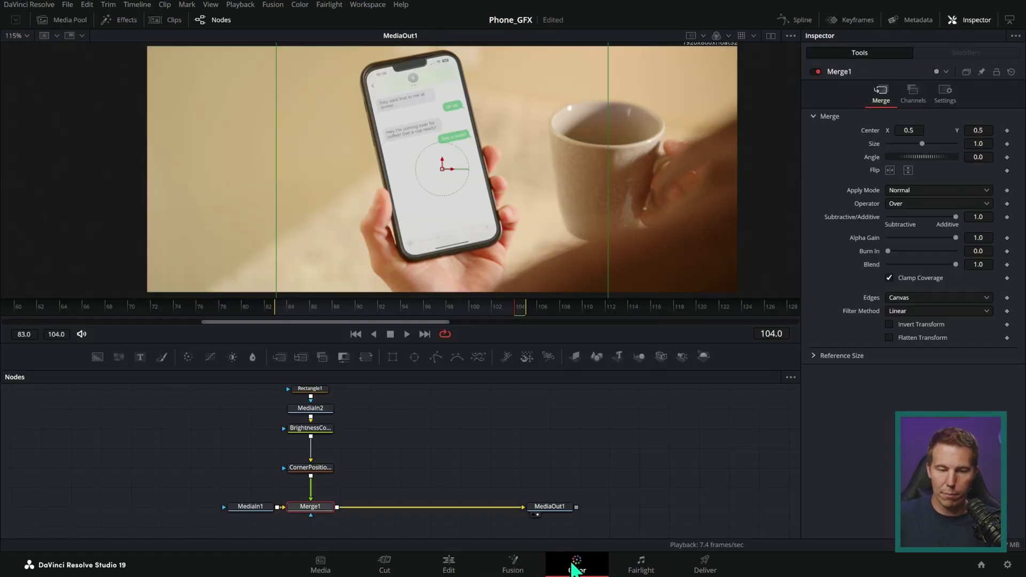
{"action": "key", "text": "shift+5"}
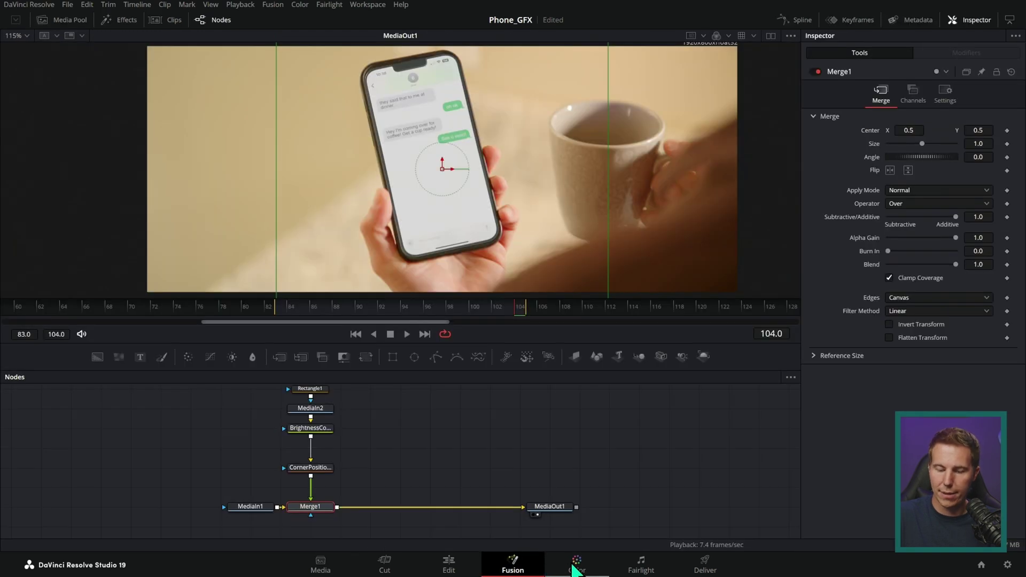
{"action": "left_click", "coordinate": [576, 566]}
{"action": "left_click", "coordinate": [537, 570]}
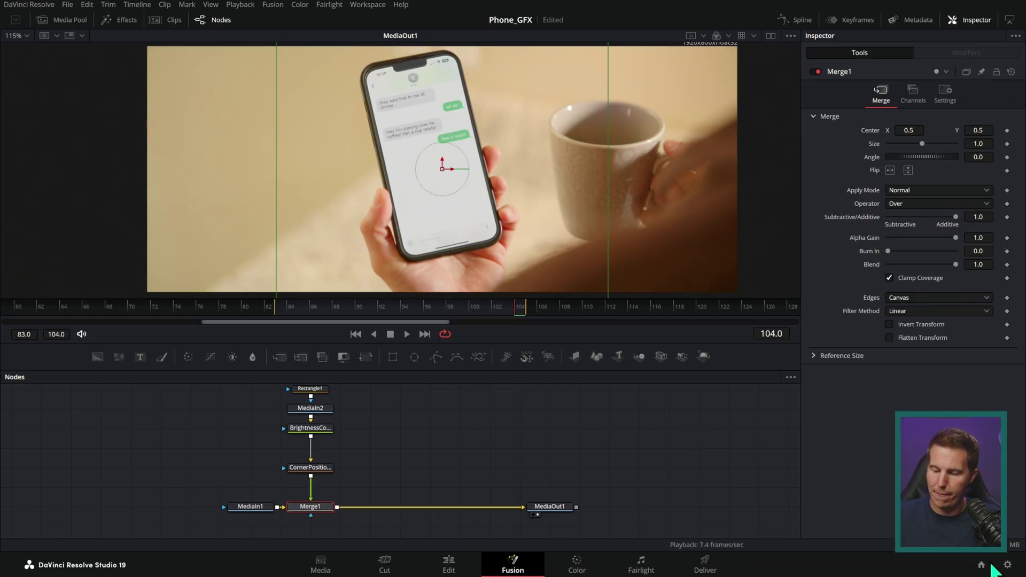
Set the project colour science to DaVinci YRGB Color Managed in Project Settings.
{"action": "left_click", "coordinate": [1007, 565]}
{"action": "left_click", "coordinate": [573, 118]}
{"action": "left_click", "coordinate": [580, 132]}
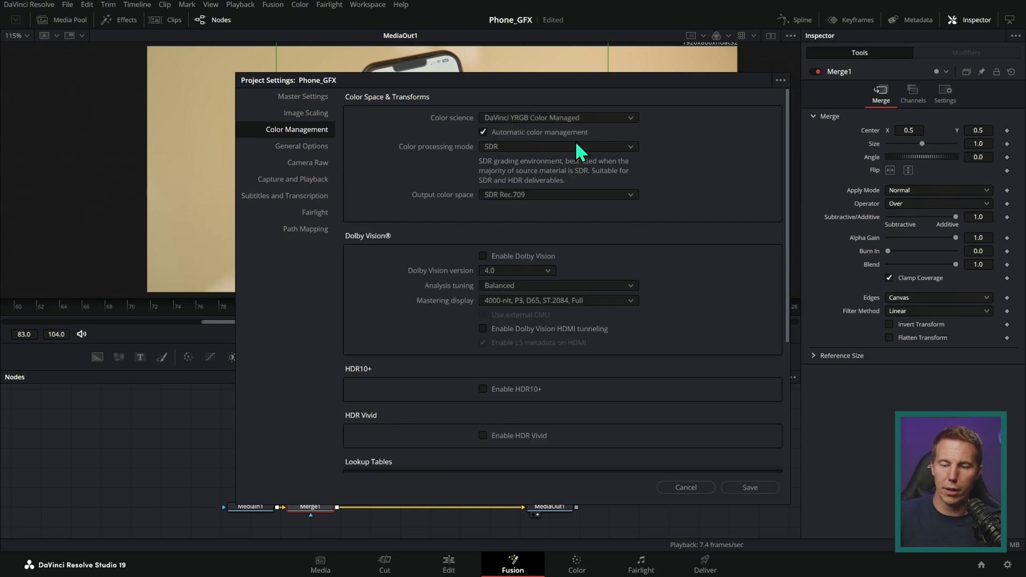
Save the colour management settings and turn off the Fusion View LUT.
{"action": "left_click", "coordinate": [753, 486]}
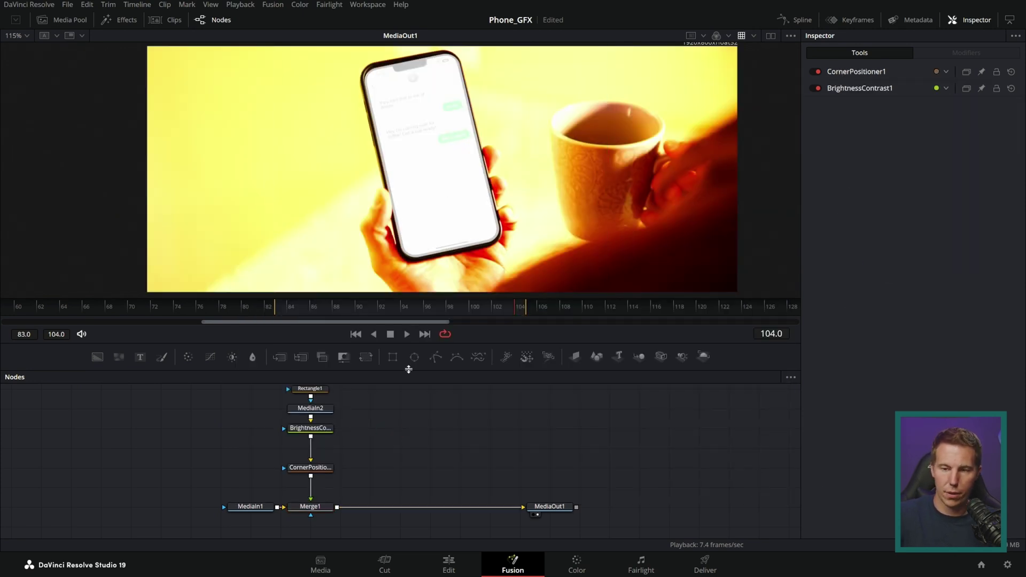
{"action": "left_click", "coordinate": [753, 35]}
{"action": "left_click", "coordinate": [770, 64]}
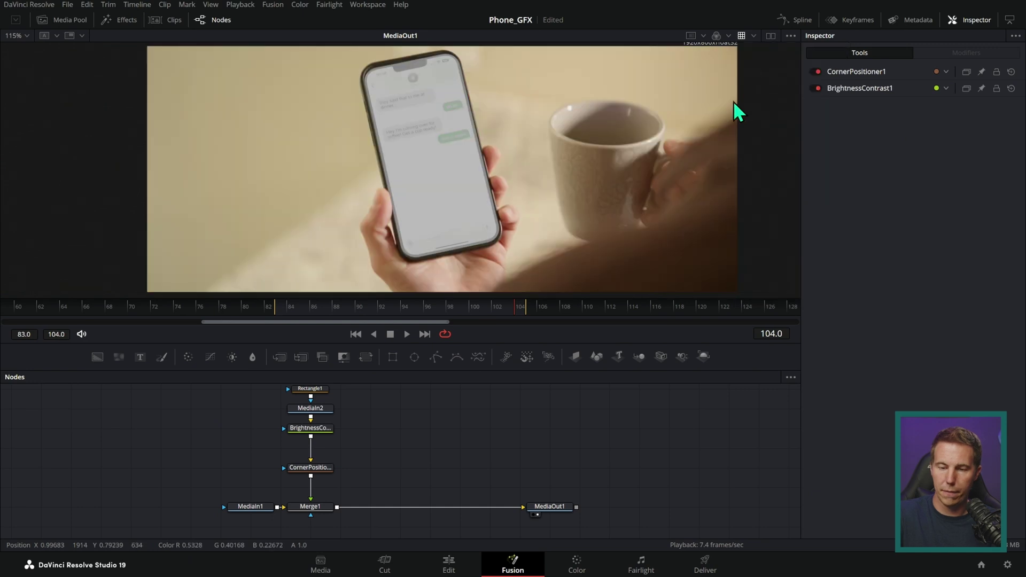
Delete the BrightnessContrast node and compare the clip on the Color page.
{"action": "left_click", "coordinate": [331, 428]}
{"action": "key", "text": "Delete"}
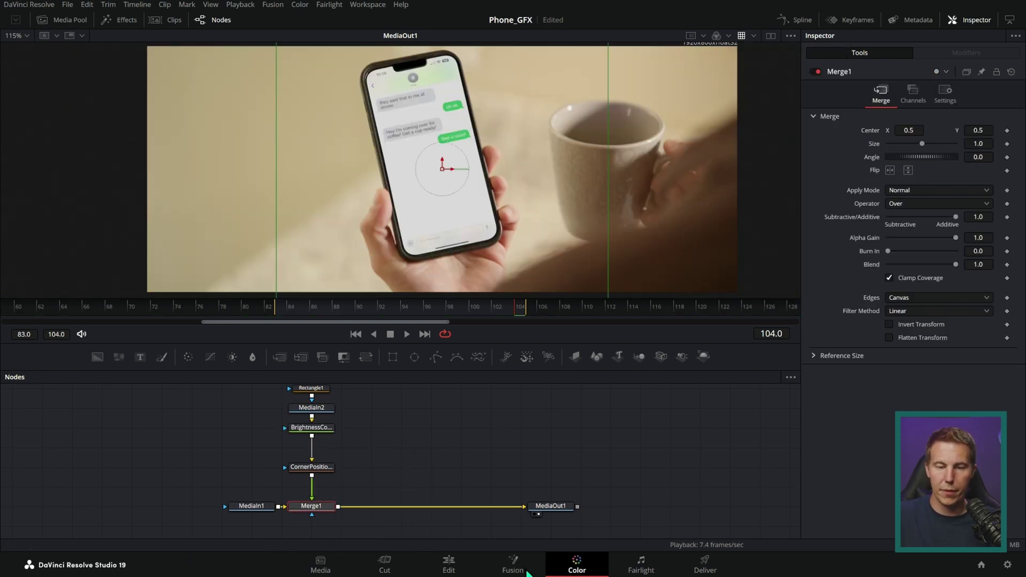
{"action": "left_click", "coordinate": [574, 565]}
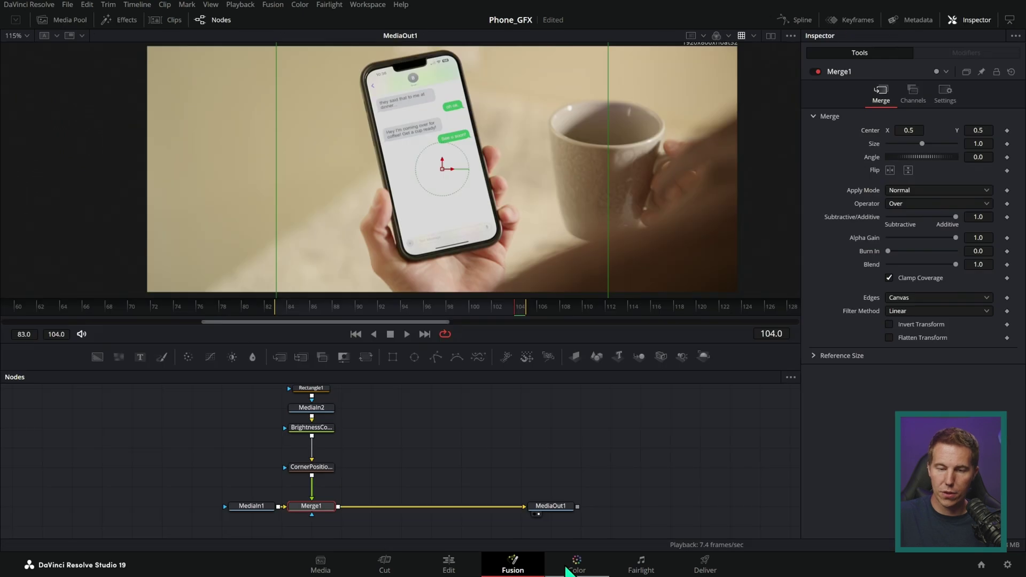
{"action": "left_click", "coordinate": [567, 571]}
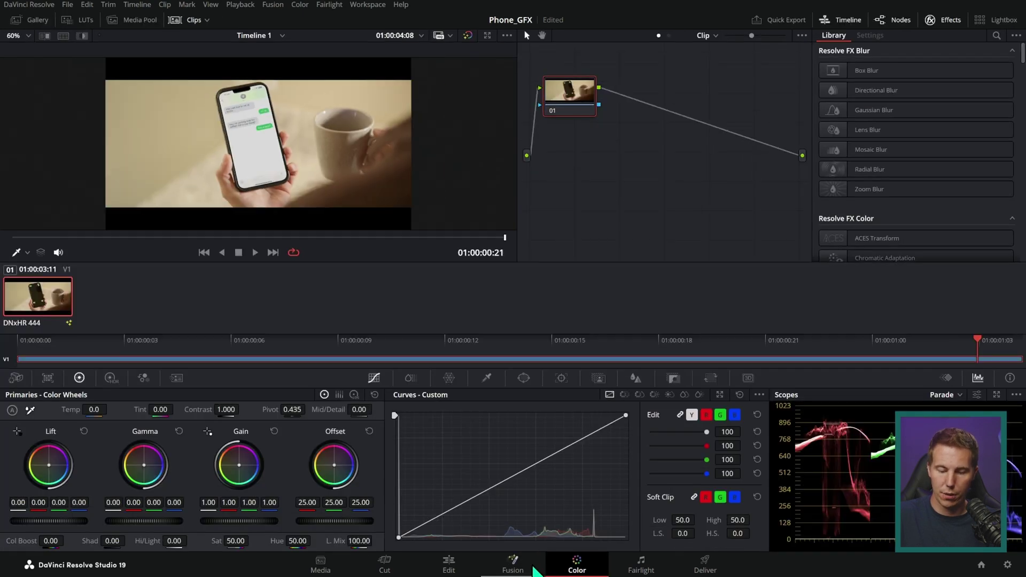
{"action": "left_click", "coordinate": [510, 568]}
Retune BrightnessContrast1 to Gain 0.965 and Lift 0.046.
{"action": "left_click", "coordinate": [311, 428]}
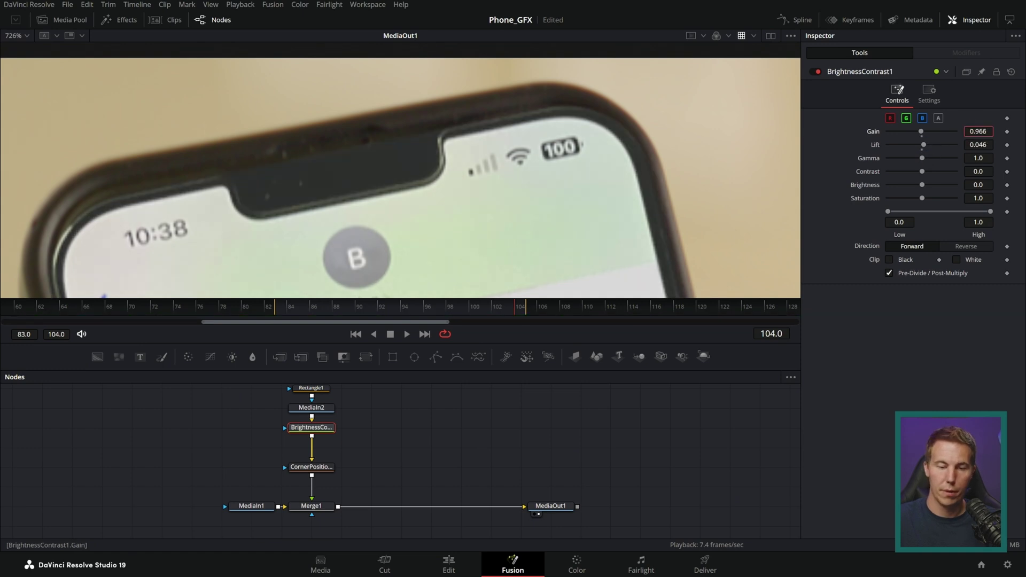
{"action": "key", "text": "BackSpace"}
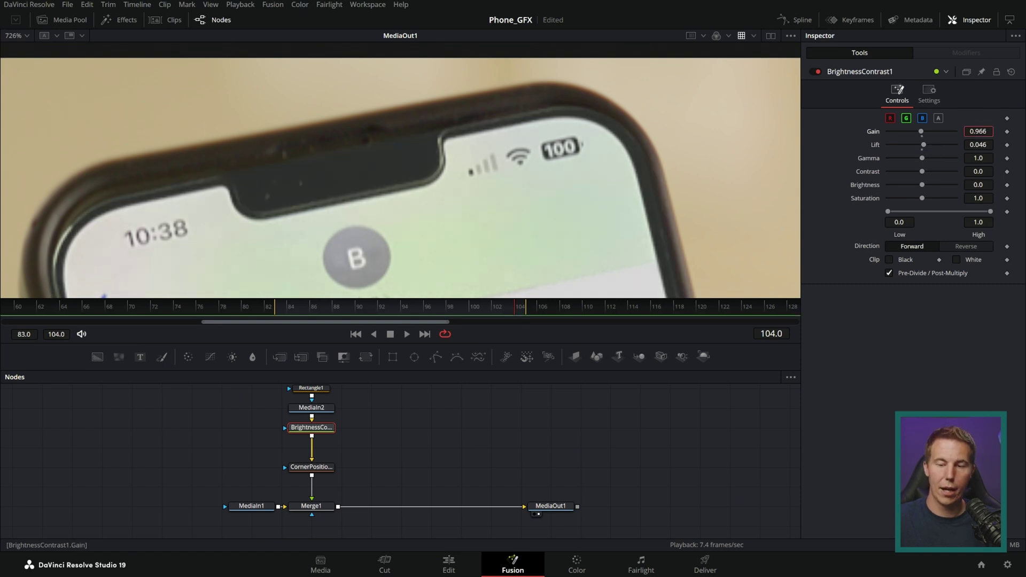
{"action": "key", "text": "BackSpace"}
{"action": "type", "text": "5"}
{"action": "key", "text": "Return"}
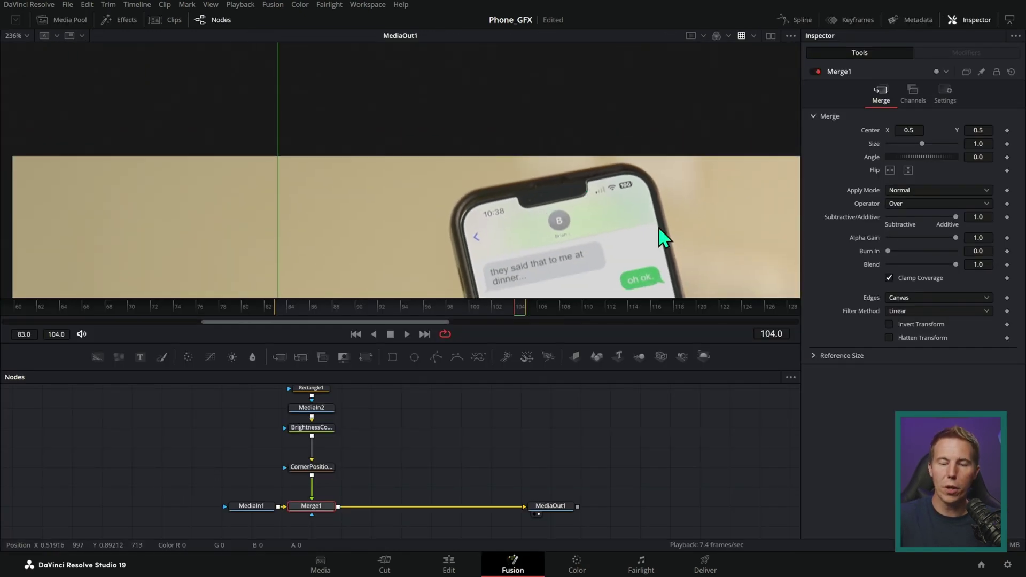
{"action": "scroll", "coordinate": [588, 154], "scroll_direction": "down", "scroll_amount": 5}
{"action": "left_click", "coordinate": [569, 393]}
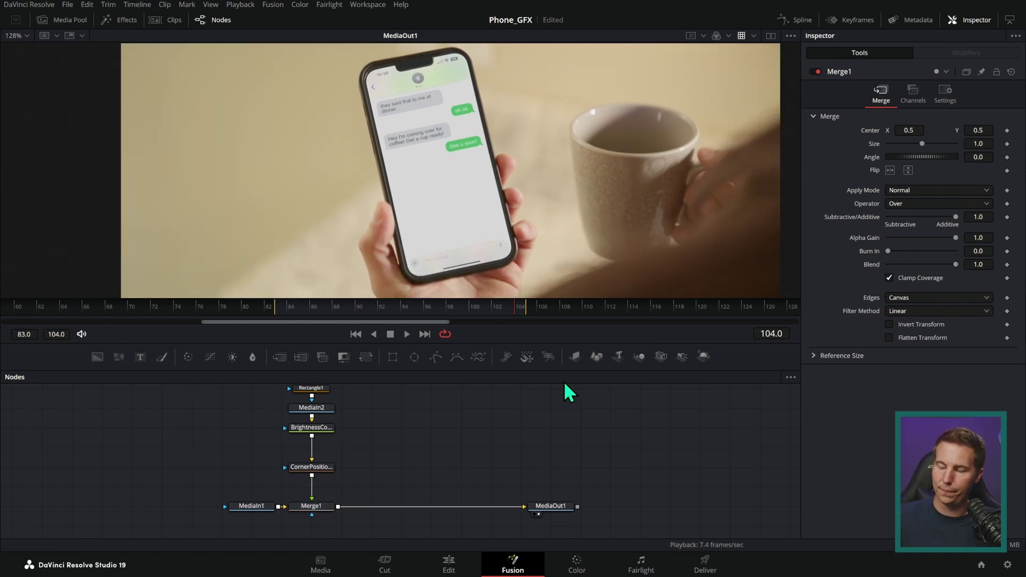
Disable automatic colour management and choose HDR DaVinci Wide Gamut Intermediate processing.
{"action": "left_click", "coordinate": [1008, 566]}
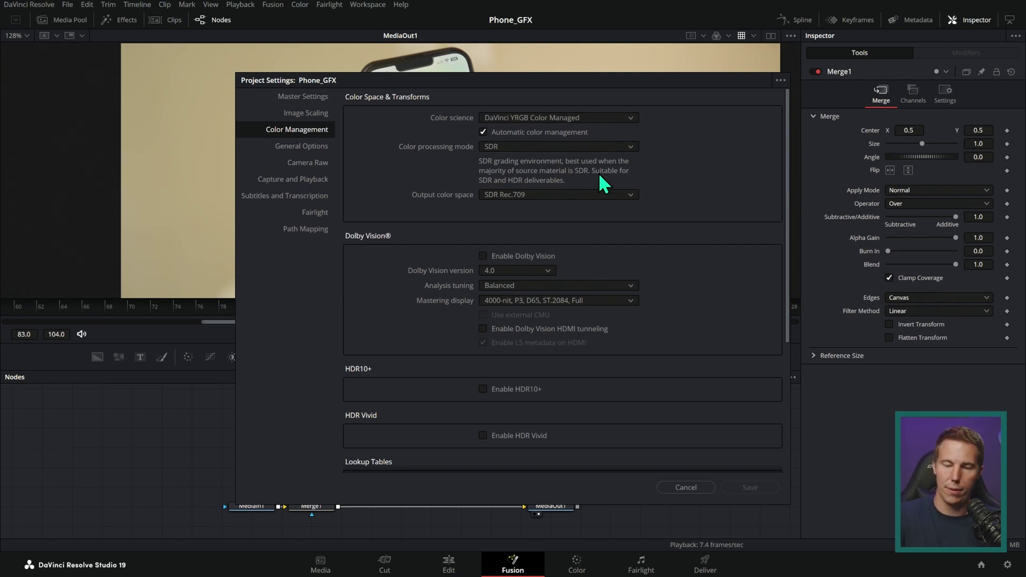
{"action": "left_click", "coordinate": [482, 132]}
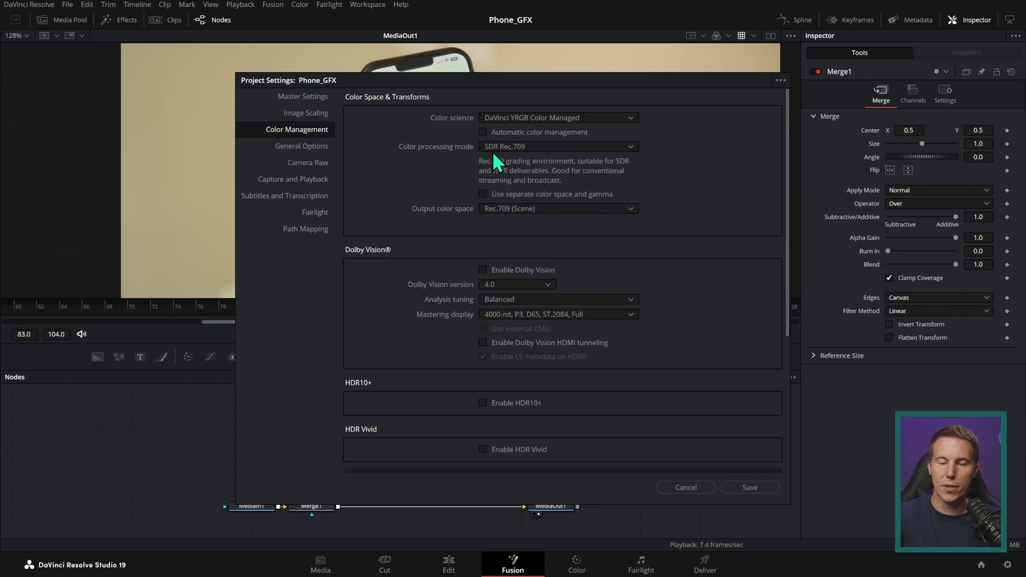
{"action": "left_click", "coordinate": [627, 148]}
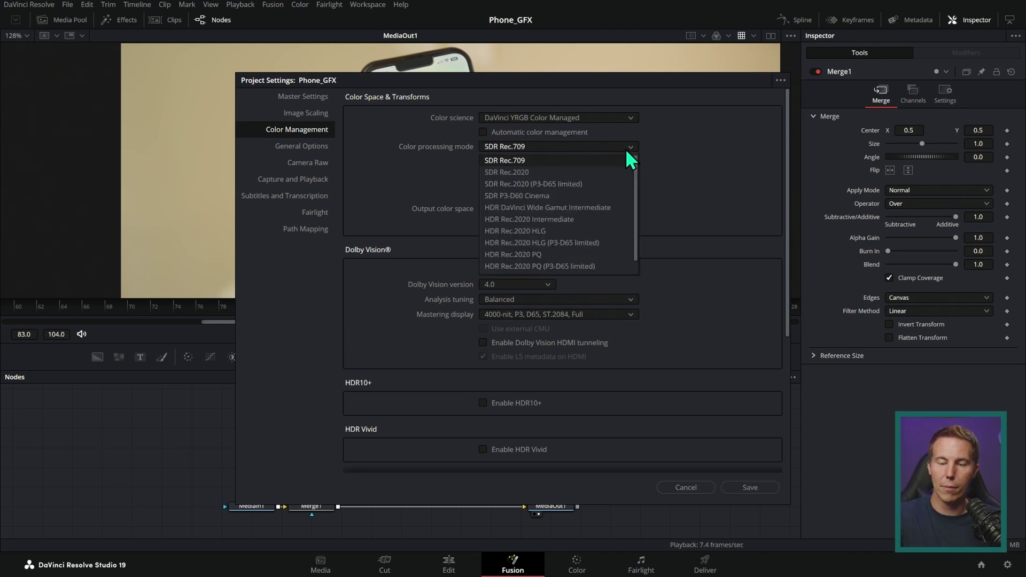
{"action": "left_click", "coordinate": [621, 213]}
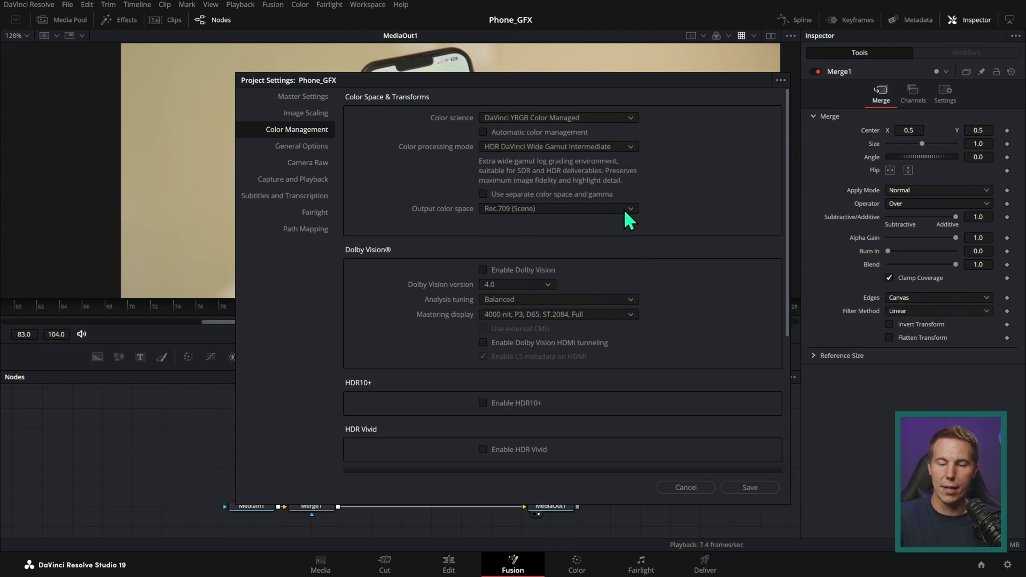
Reconfirm HDR DaVinci Wide Gamut Intermediate processing, save, and view the Color page.
{"action": "left_click", "coordinate": [631, 147]}
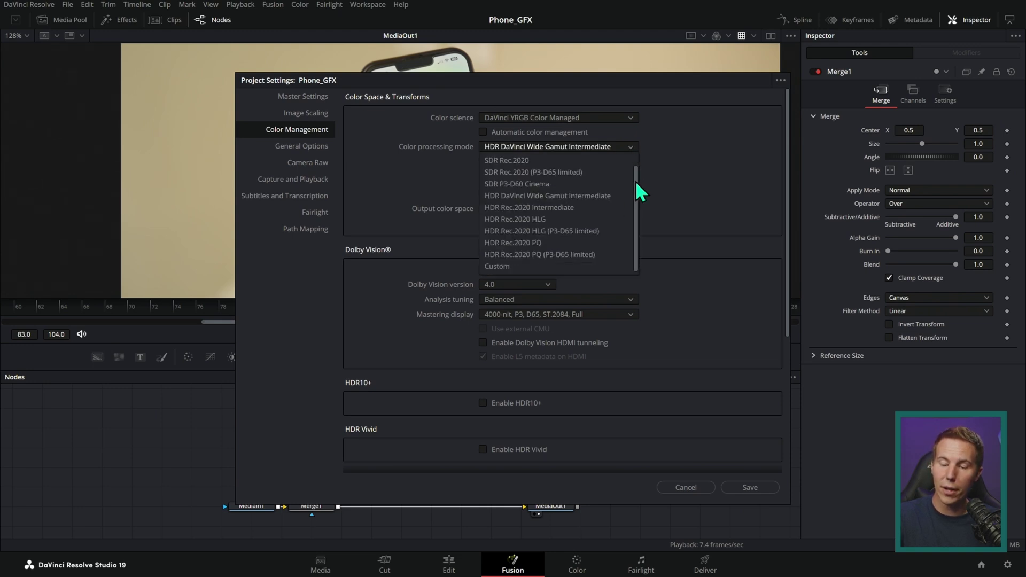
{"action": "left_click", "coordinate": [615, 267]}
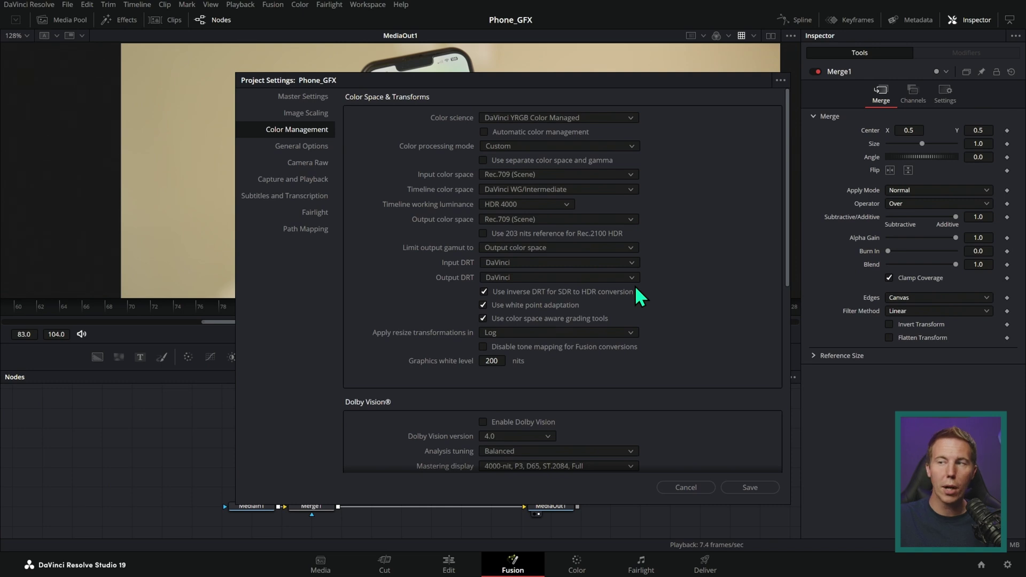
{"action": "left_click", "coordinate": [615, 145]}
{"action": "left_click", "coordinate": [617, 208]}
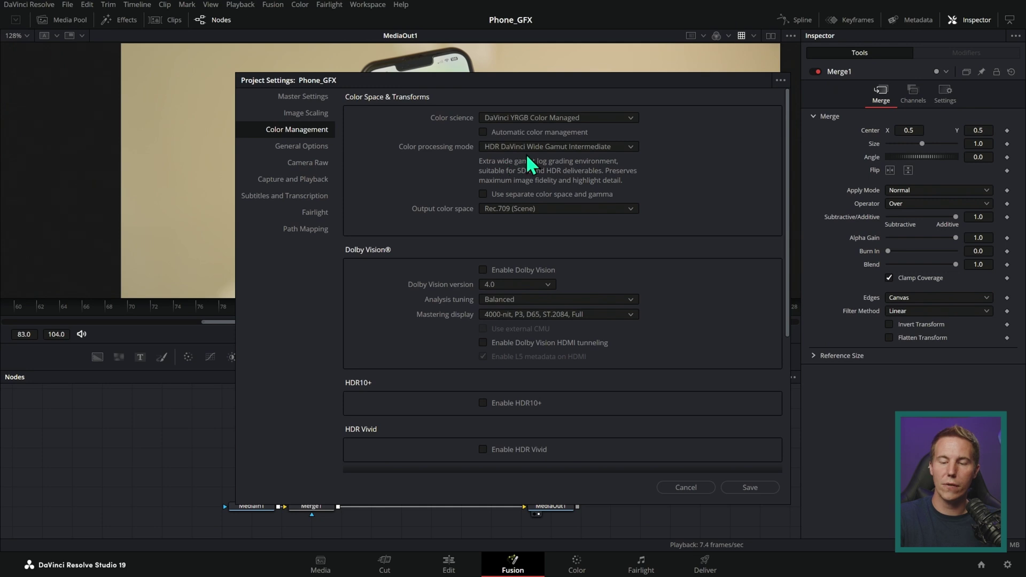
{"action": "left_click", "coordinate": [751, 487]}
{"action": "left_click", "coordinate": [570, 563]}
Flip between the Color and Fusion pages to compare the phone composite, ending on Fusion.
{"action": "left_click", "coordinate": [524, 573]}
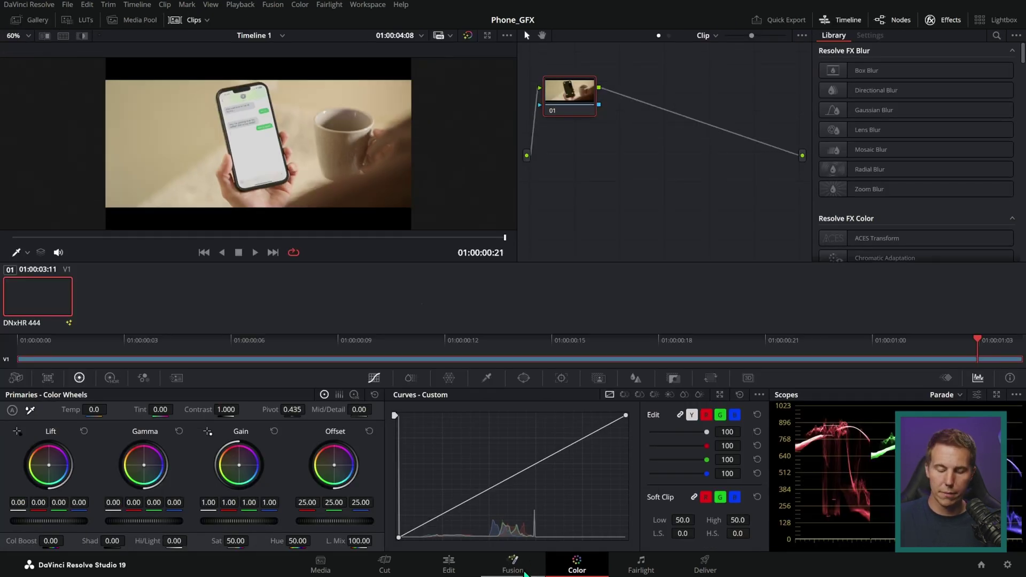
{"action": "left_click", "coordinate": [572, 570]}
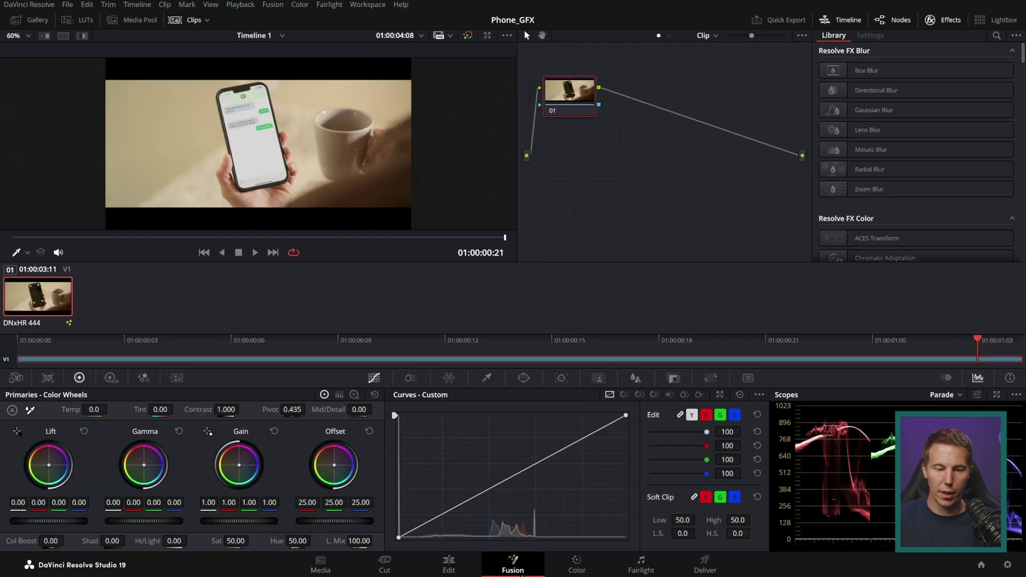
{"action": "left_click", "coordinate": [513, 566]}
{"action": "left_click", "coordinate": [591, 440]}
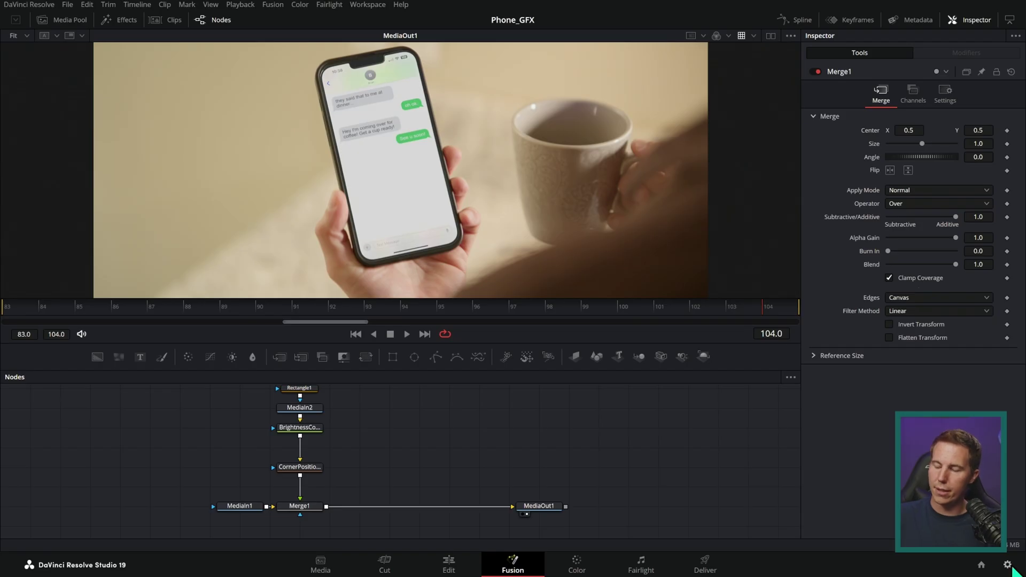
Set Color processing mode to Custom in Project Settings > Color Management.
{"action": "left_click", "coordinate": [1007, 565]}
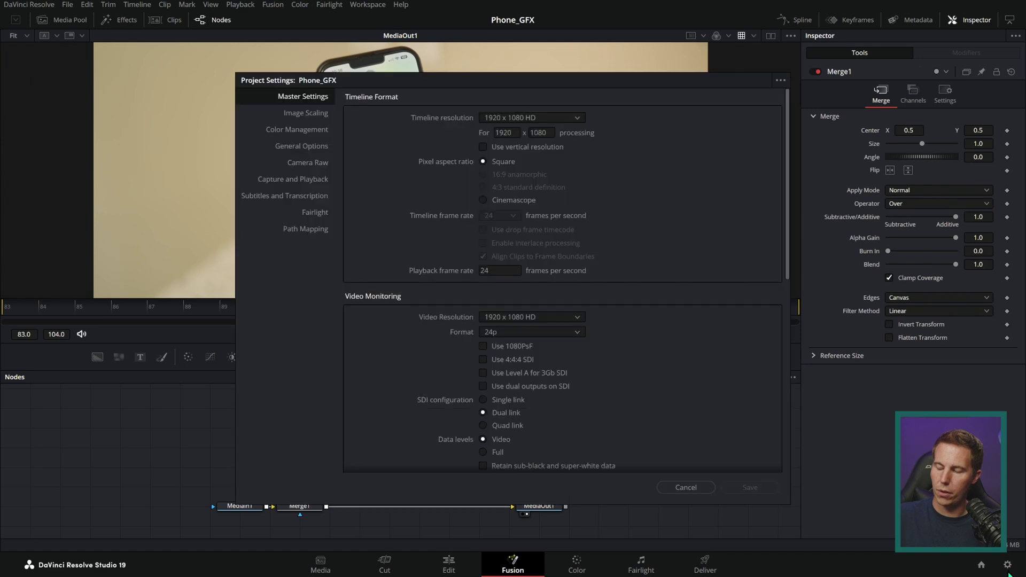
{"action": "left_click", "coordinate": [304, 130]}
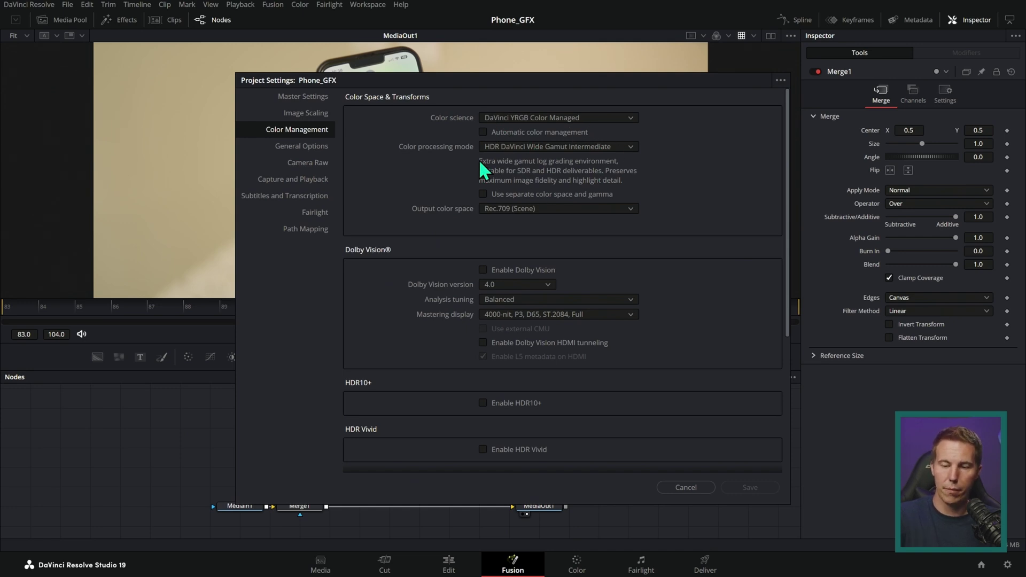
{"action": "left_click", "coordinate": [625, 147]}
{"action": "left_click", "coordinate": [614, 268]}
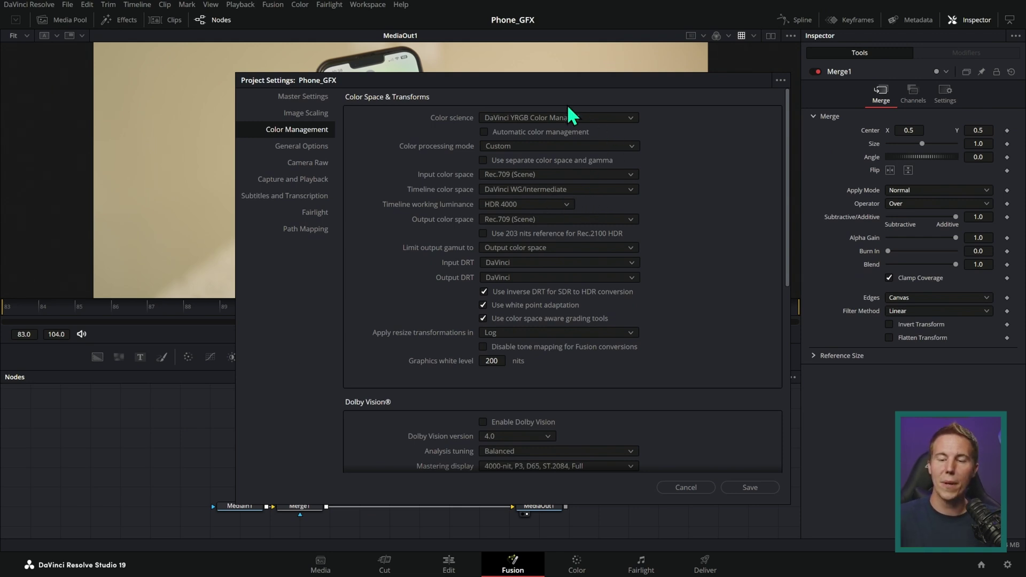
{"action": "left_click_drag", "start_coordinate": [535, 76], "coordinate": [778, 69]}
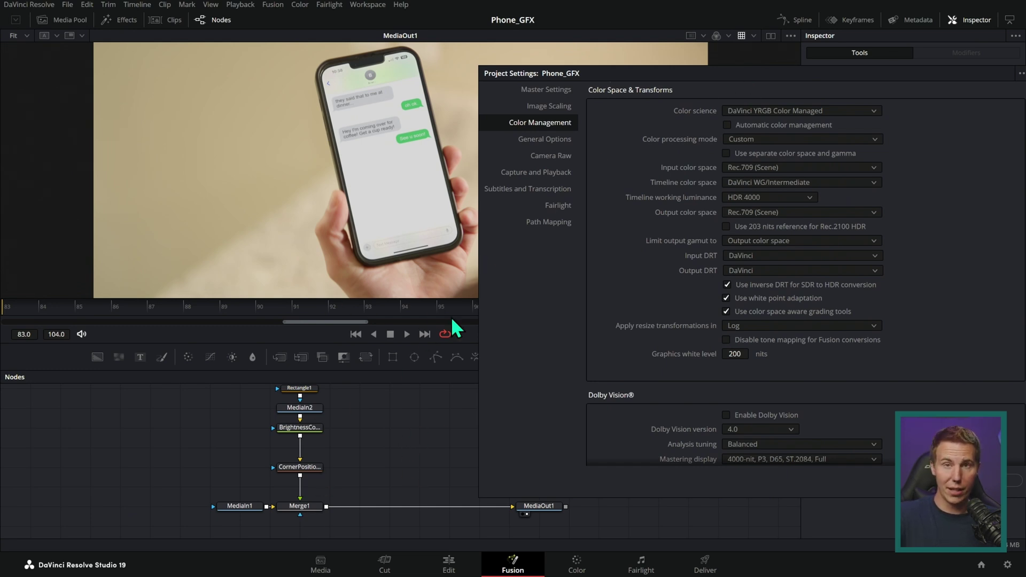
{"action": "left_click_drag", "start_coordinate": [701, 72], "coordinate": [472, 98]}
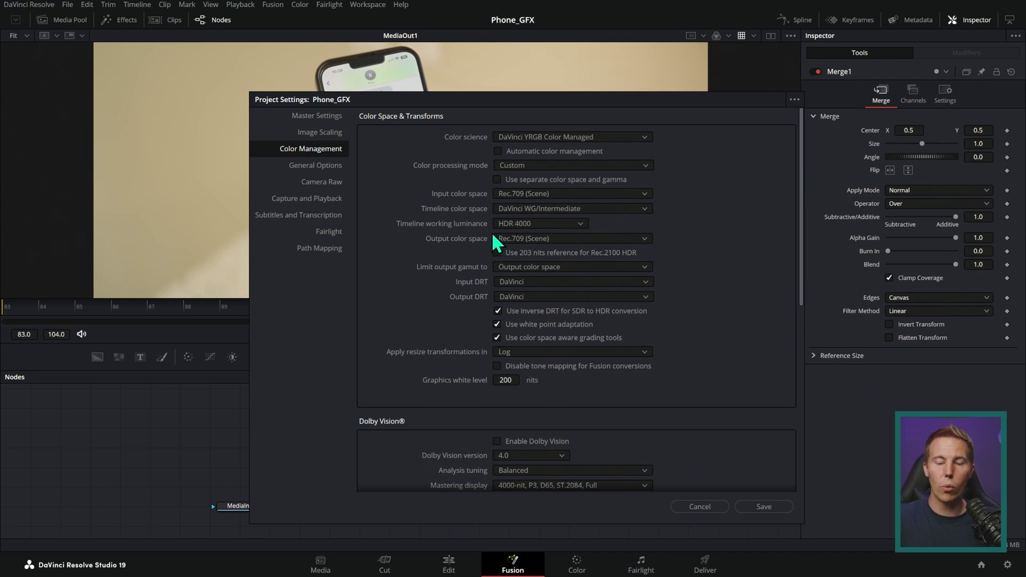
{"action": "left_click", "coordinate": [581, 222]}
Set timeline working luminance to Custom 10000 nits and Input DRT to None.
{"action": "left_click", "coordinate": [548, 345]}
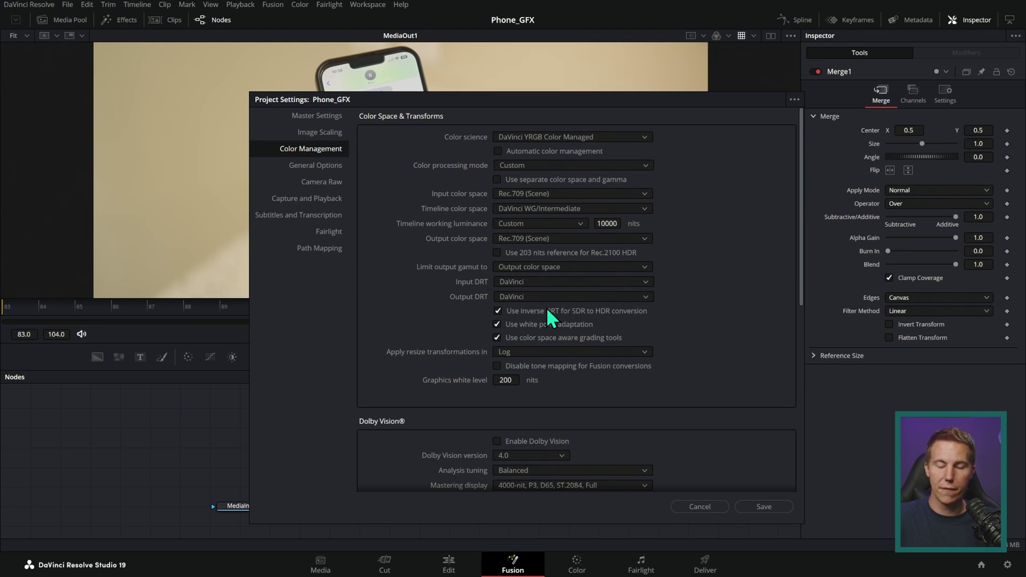
{"action": "left_click", "coordinate": [638, 282]}
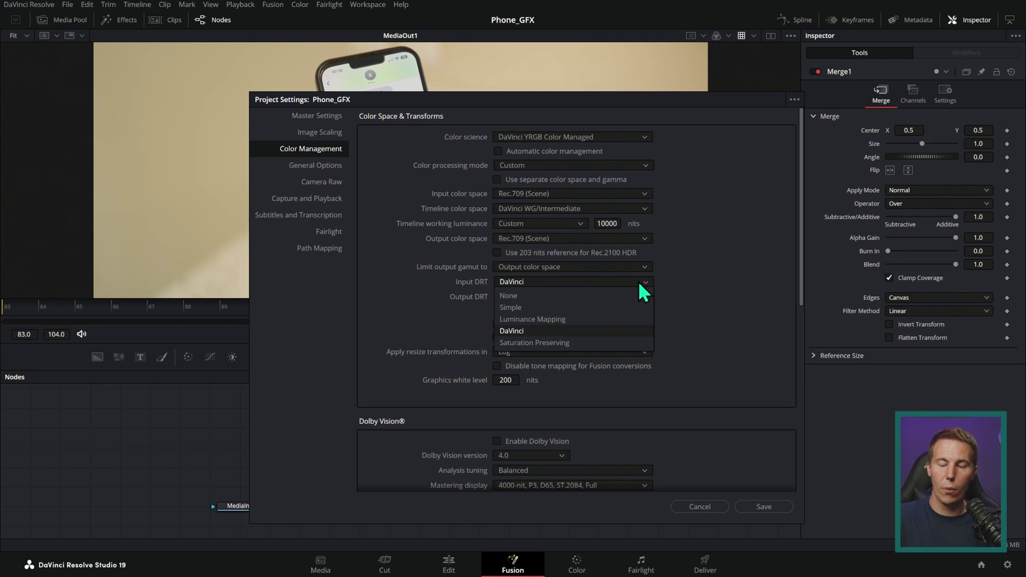
{"action": "left_click", "coordinate": [620, 299]}
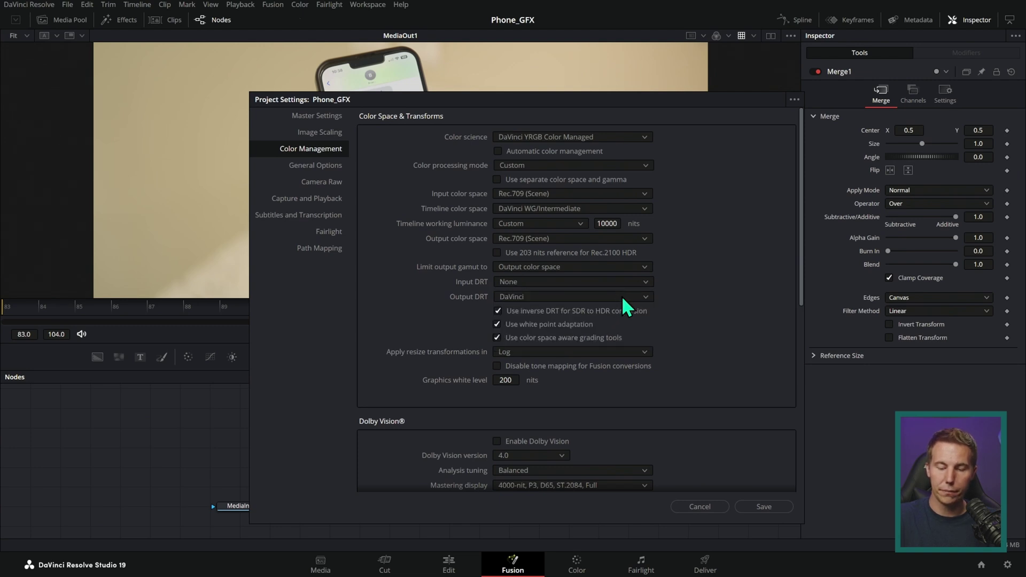
Set Output DRT to Luminance Mapping and save the custom colour management settings.
{"action": "left_click_drag", "start_coordinate": [641, 100], "coordinate": [634, 163]}
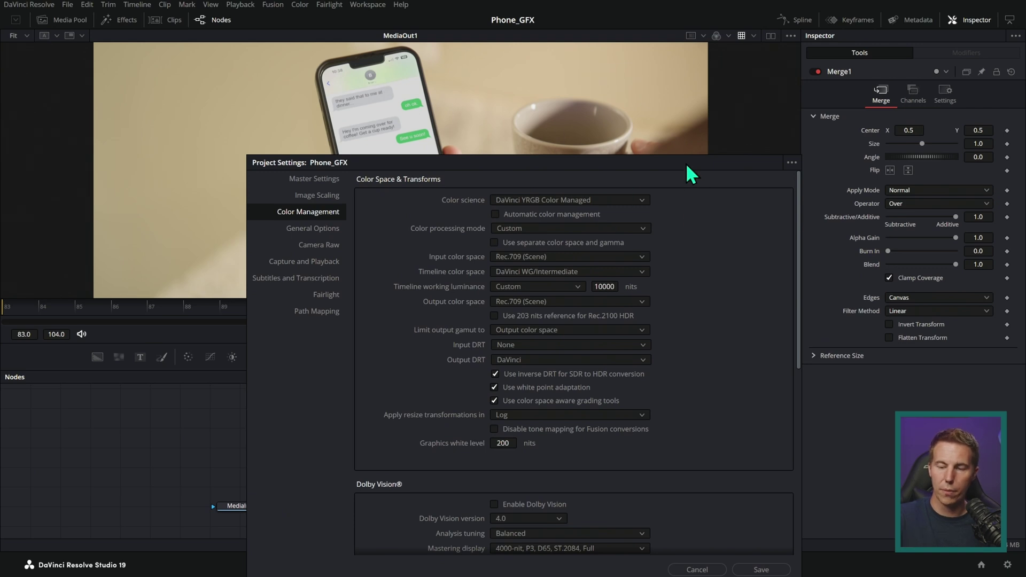
{"action": "left_click_drag", "start_coordinate": [686, 165], "coordinate": [725, 174]}
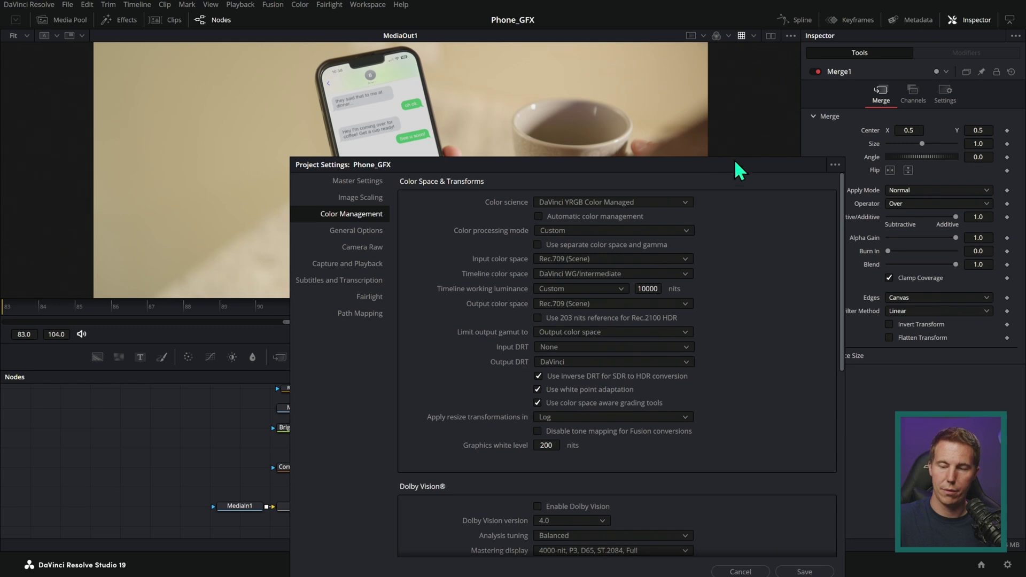
{"action": "left_click_drag", "start_coordinate": [734, 160], "coordinate": [738, 110]}
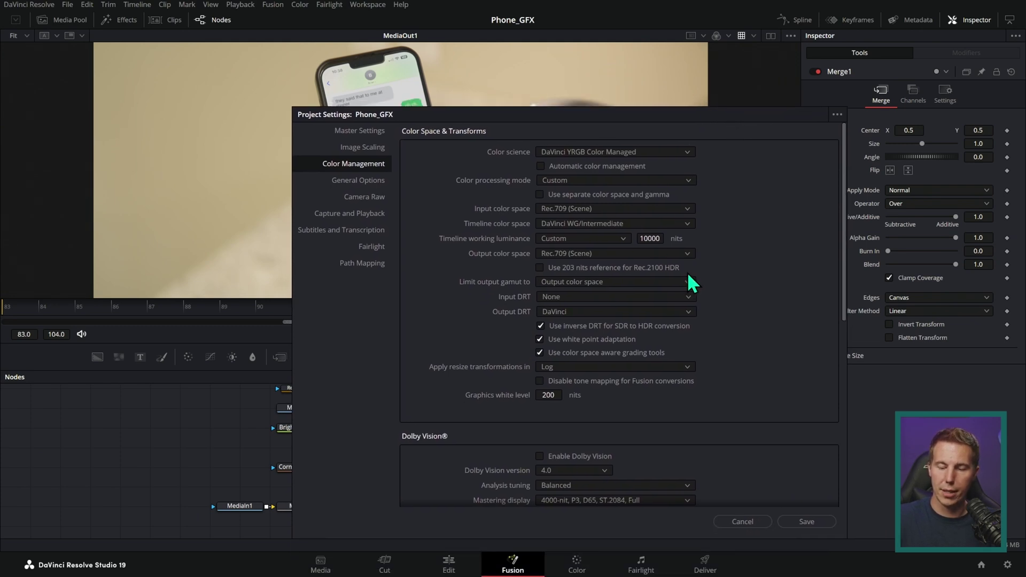
{"action": "left_click", "coordinate": [682, 314]}
{"action": "left_click", "coordinate": [646, 353]}
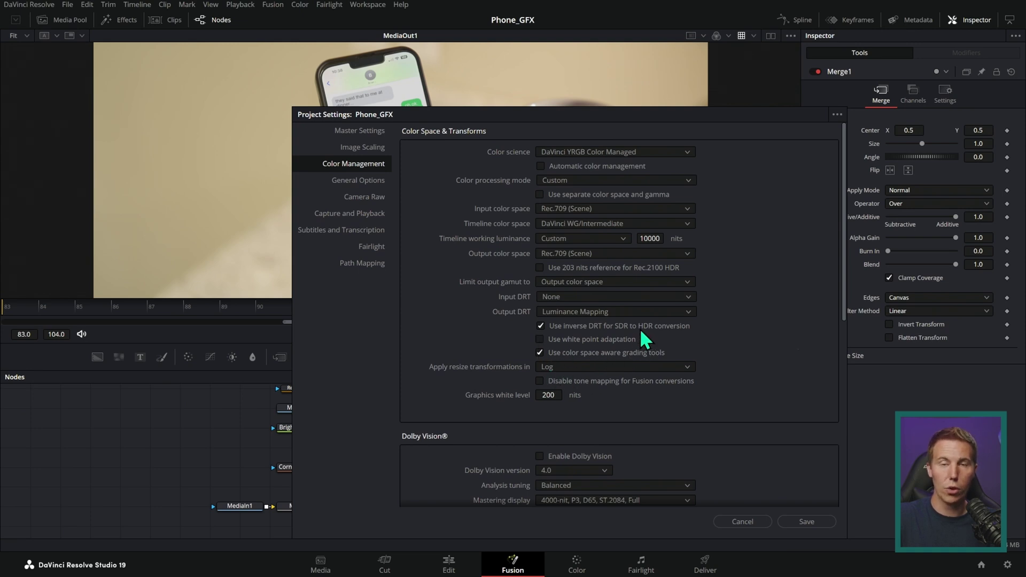
{"action": "left_click_drag", "start_coordinate": [701, 114], "coordinate": [692, 94]}
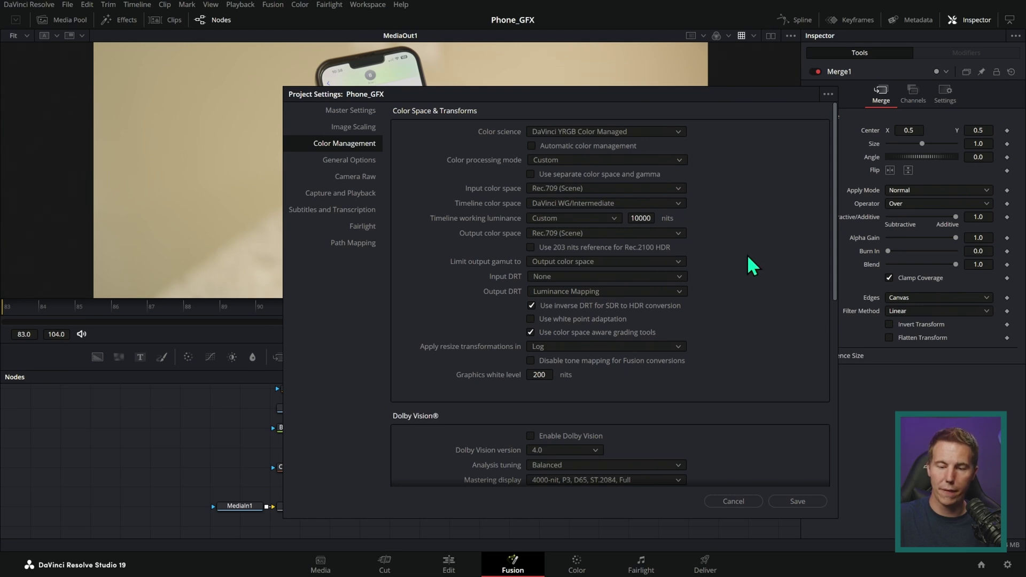
{"action": "left_click", "coordinate": [797, 500]}
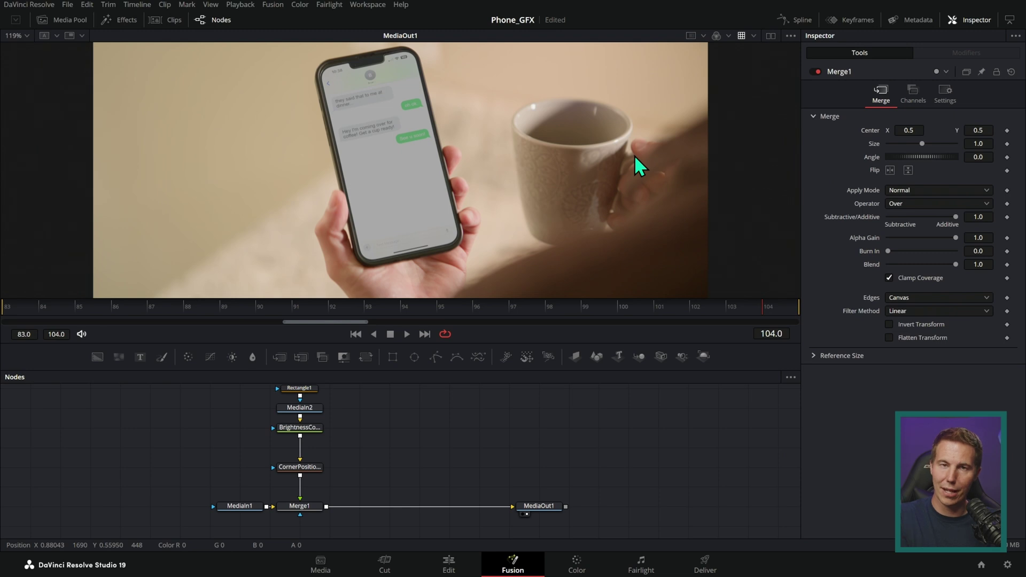
{"action": "key", "text": "shift+9"}
{"action": "left_click_drag", "start_coordinate": [352, 105], "coordinate": [654, 380]}
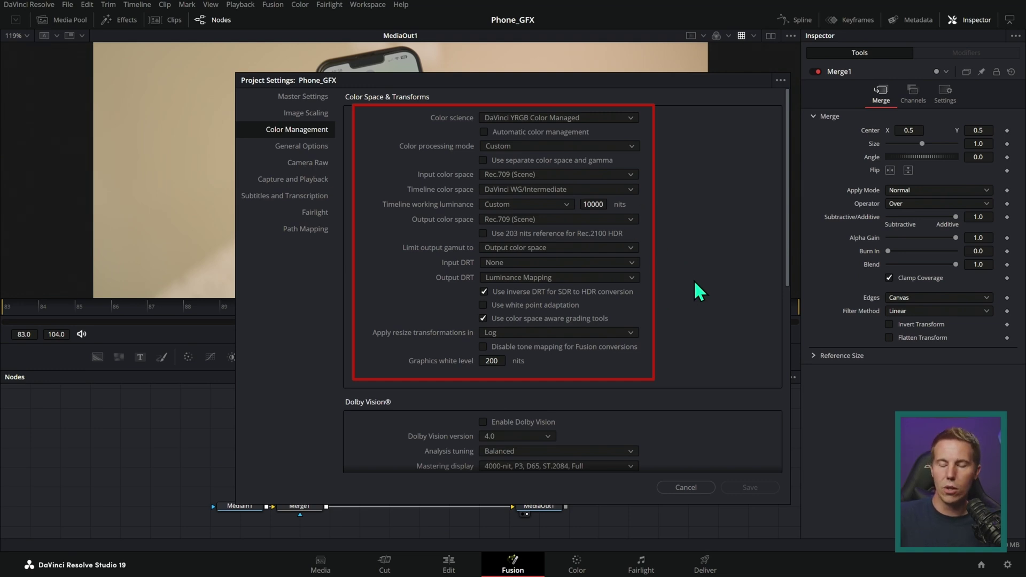
{"action": "key", "text": "Escape"}
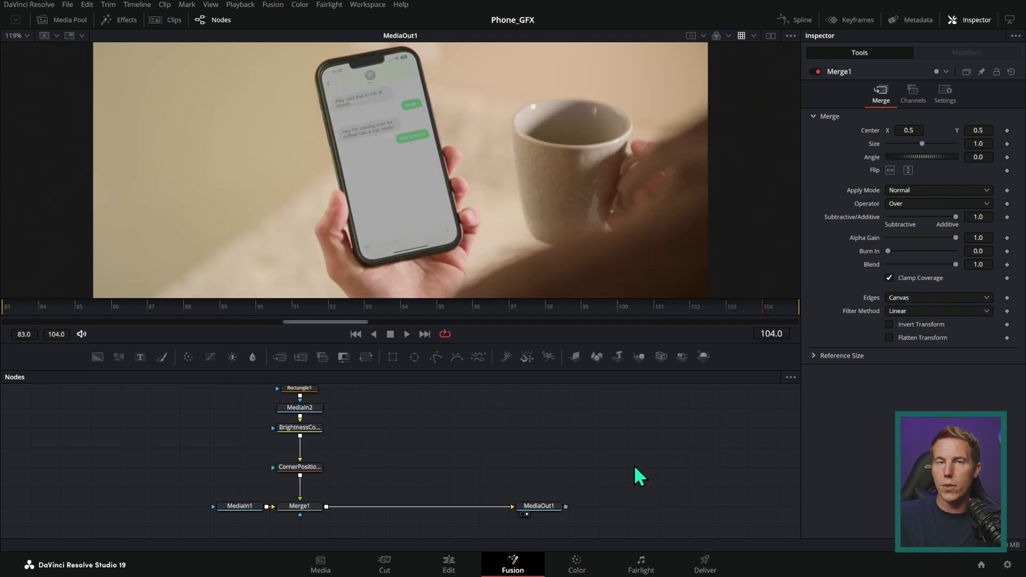